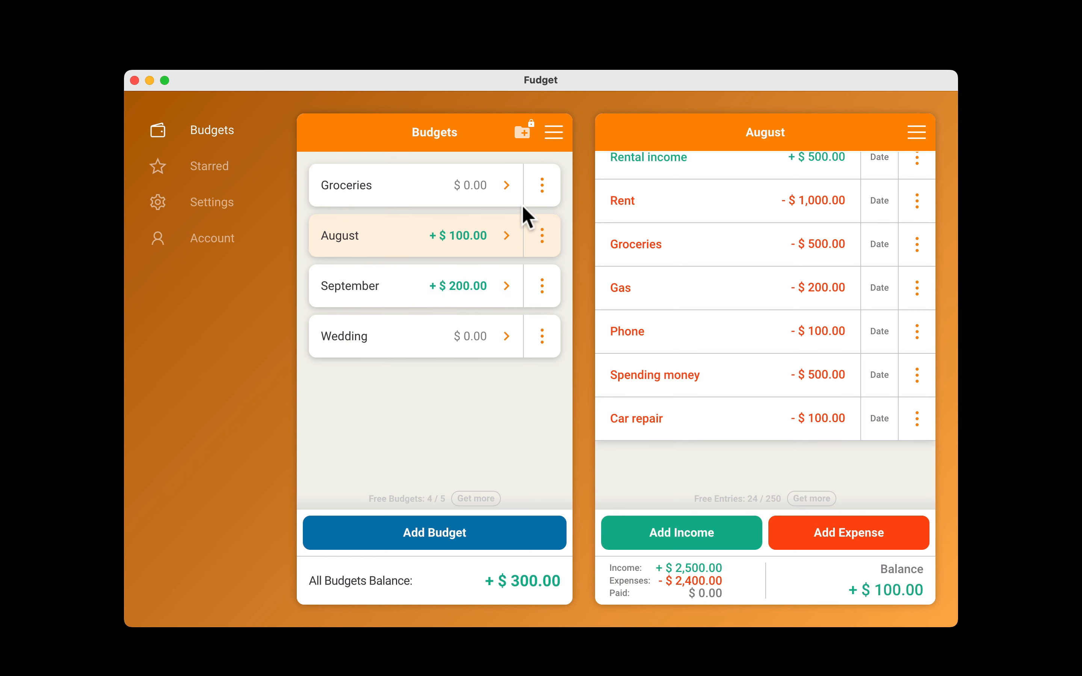
Reorder the budgets list so that Wedding sits between Groceries and August.
click(553, 133)
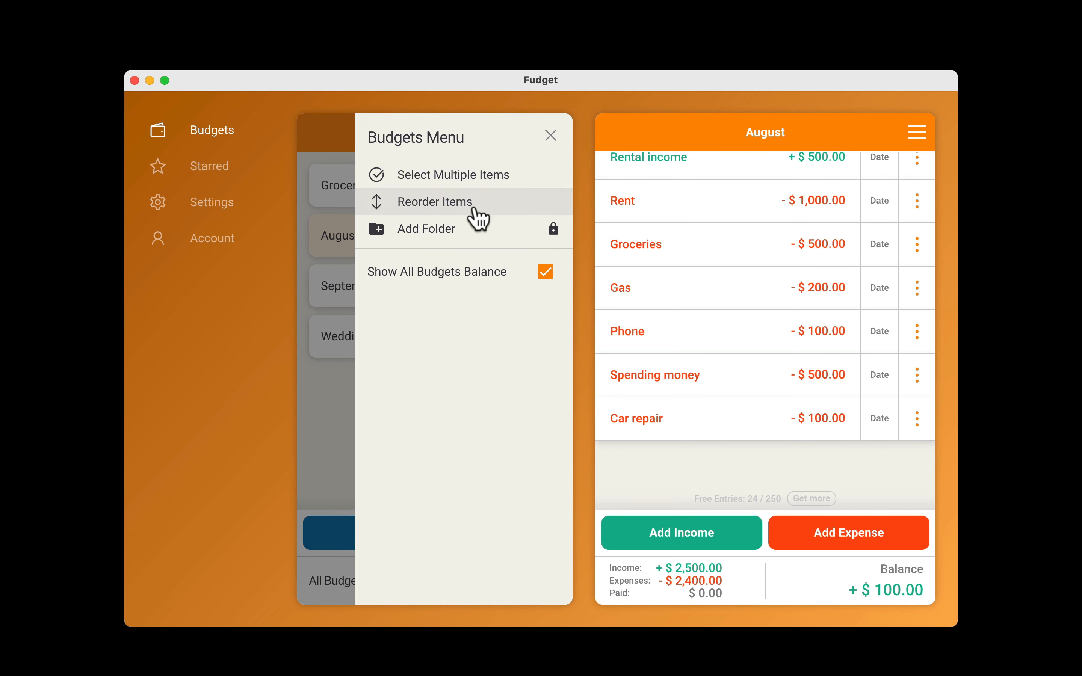
click(473, 206)
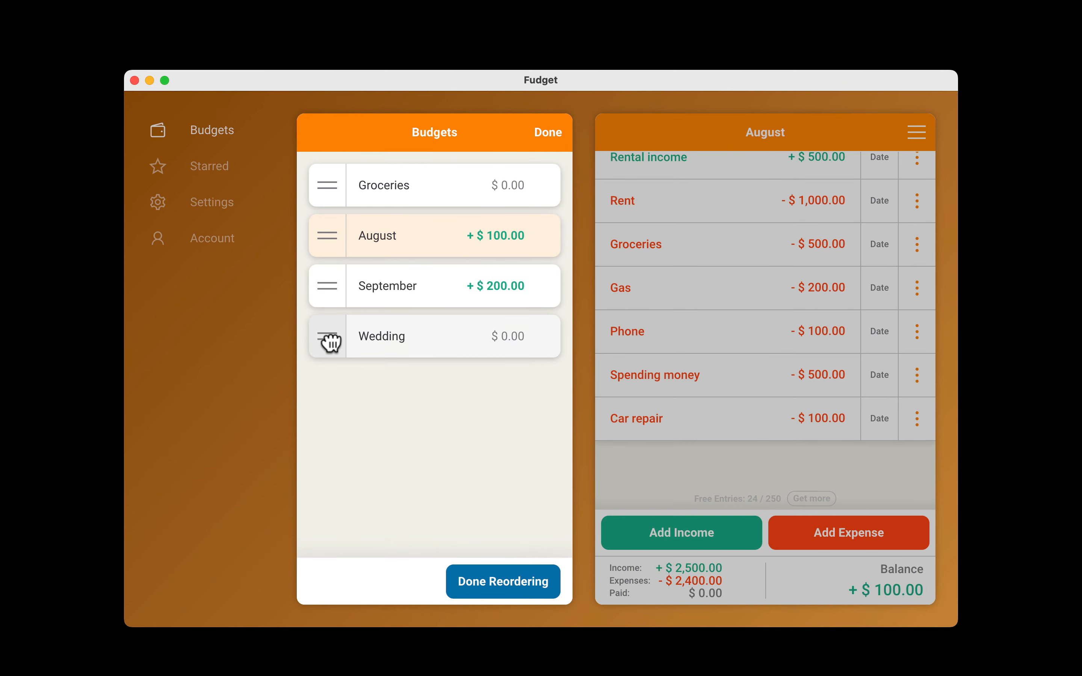
drag(331, 343, 333, 241)
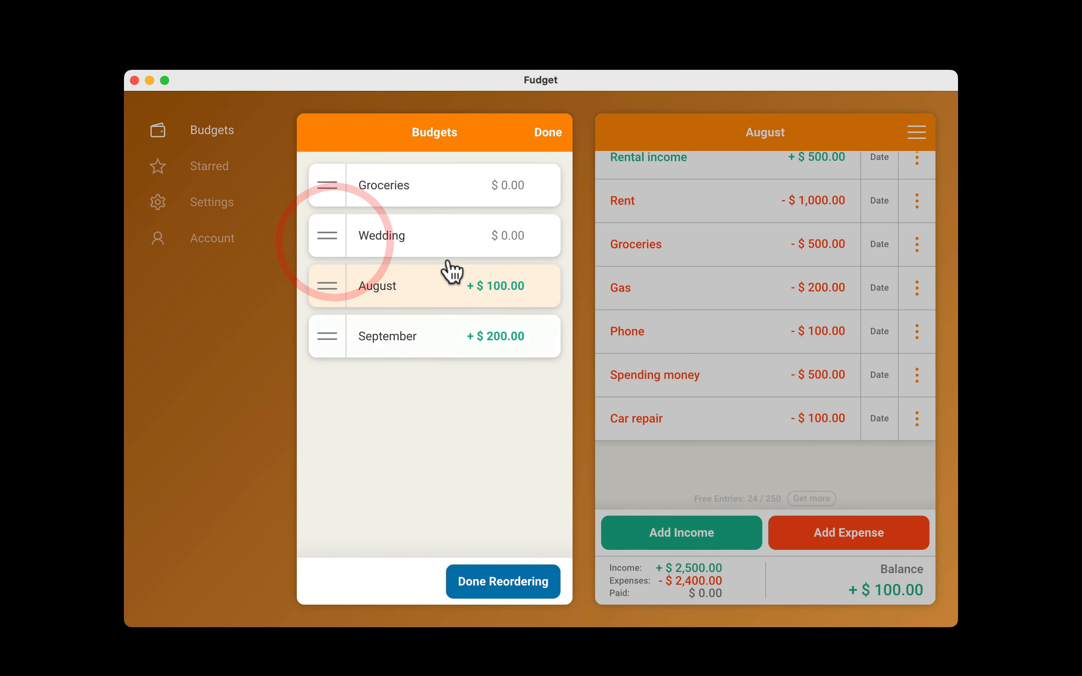
click(553, 141)
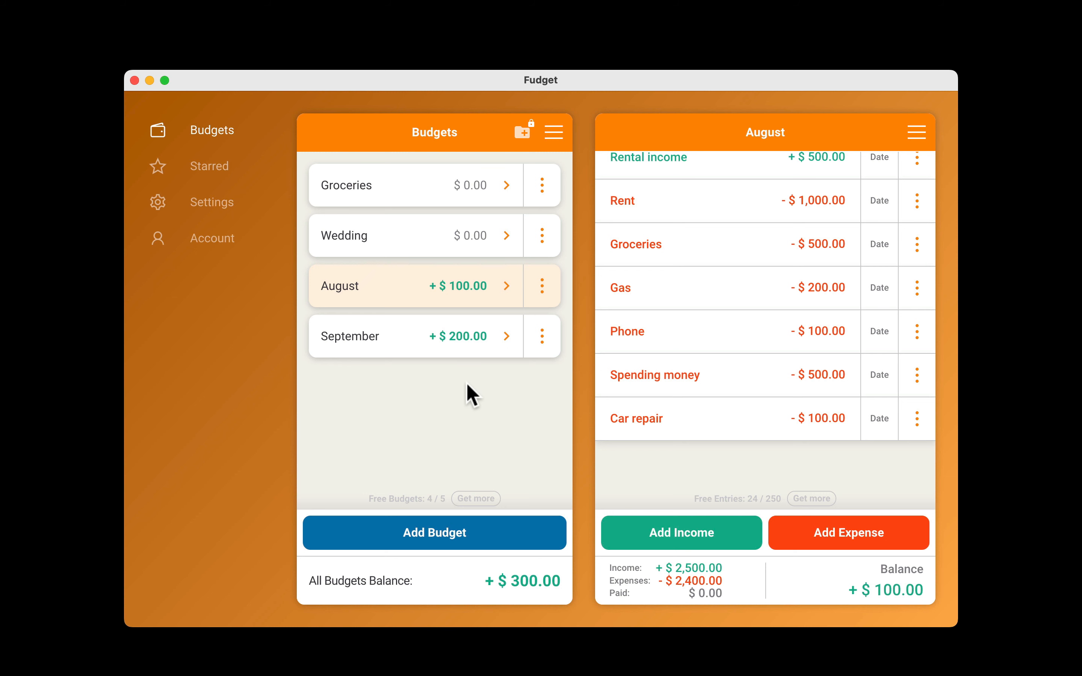
Open the Wedding budget and move its Wedding dress entry directly below the Budget income entry.
click(426, 240)
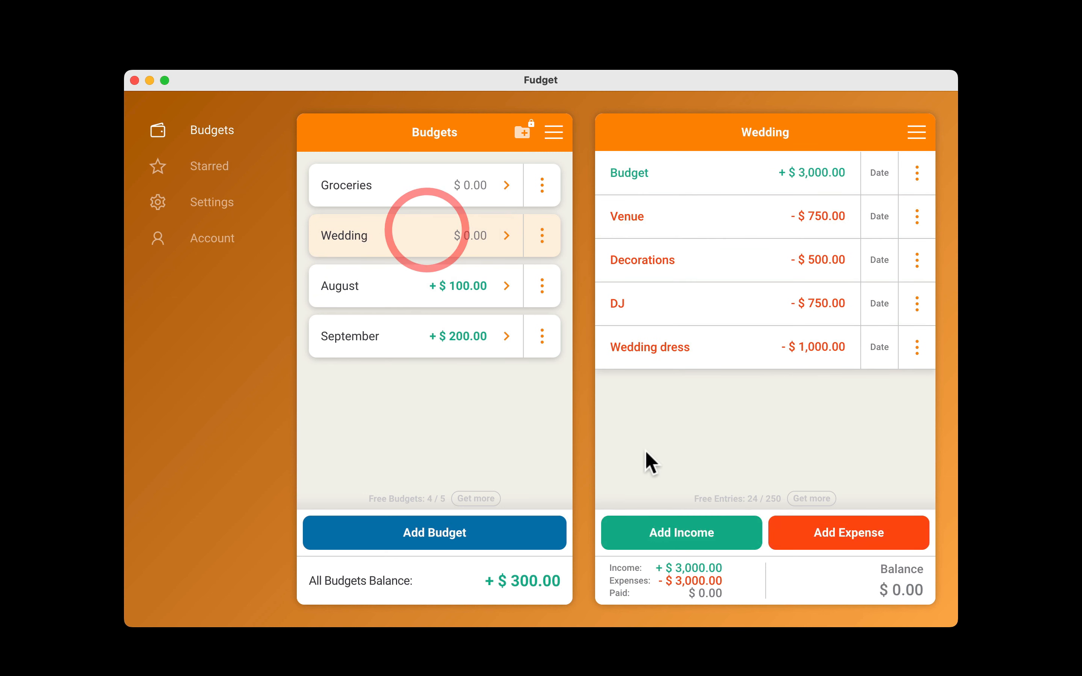
click(722, 356)
drag(721, 353, 714, 215)
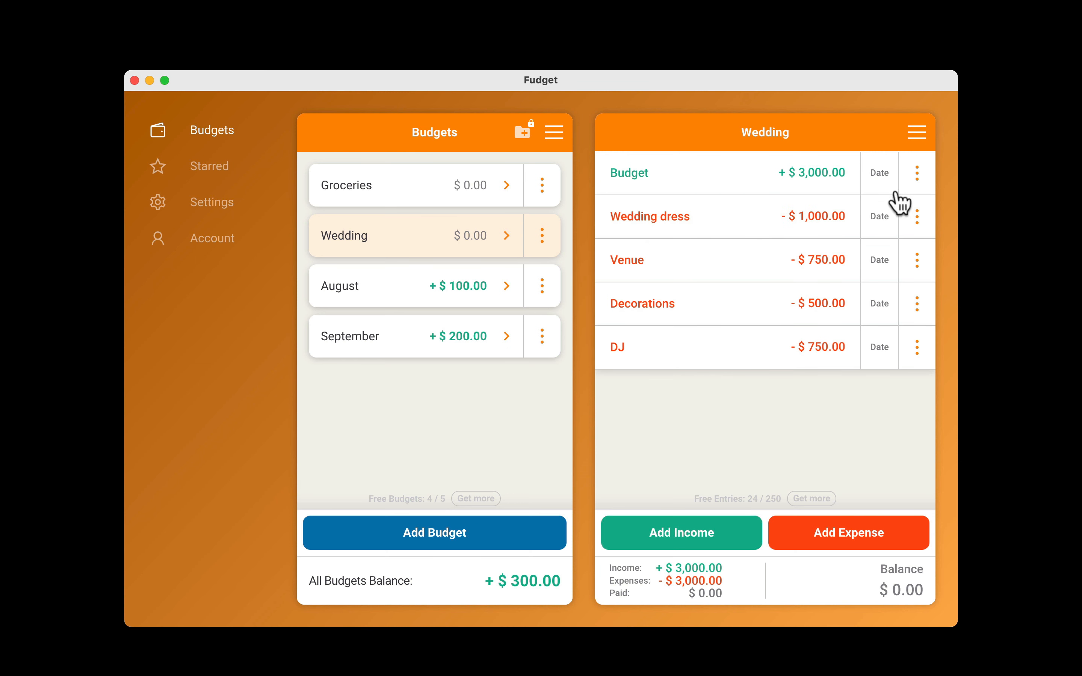
Reorder the Wedding budget's entries so that DJ comes directly above Decorations.
click(916, 132)
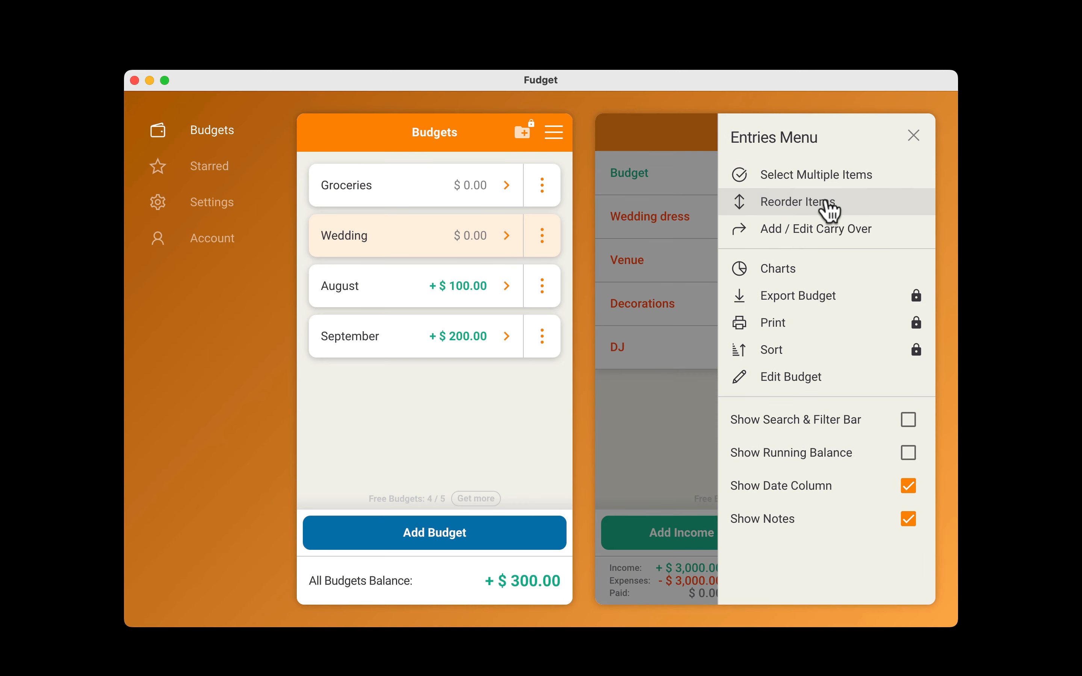
click(827, 204)
drag(618, 353, 621, 302)
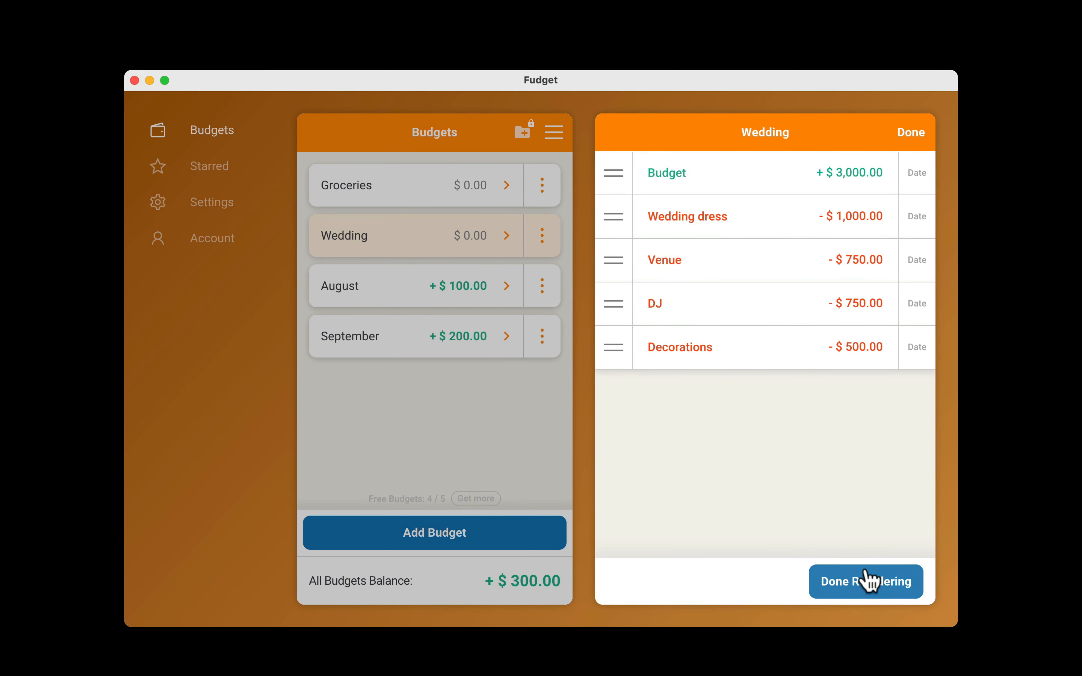
click(870, 581)
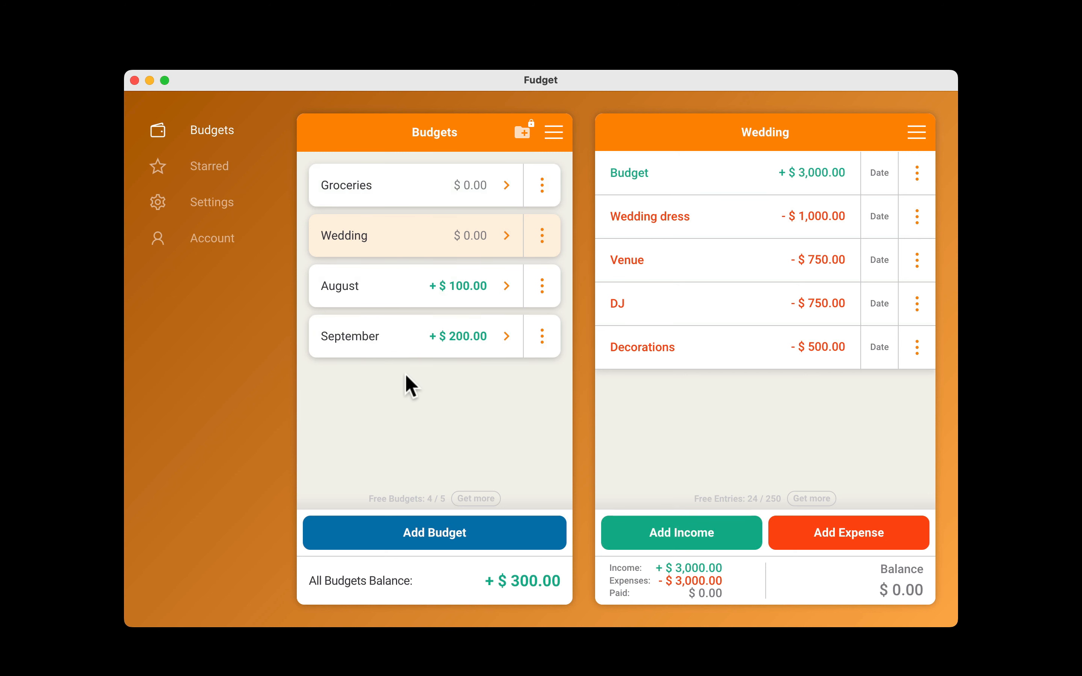
Move the Groceries budget to the bottom position of the Root Folder.
drag(420, 186, 463, 185)
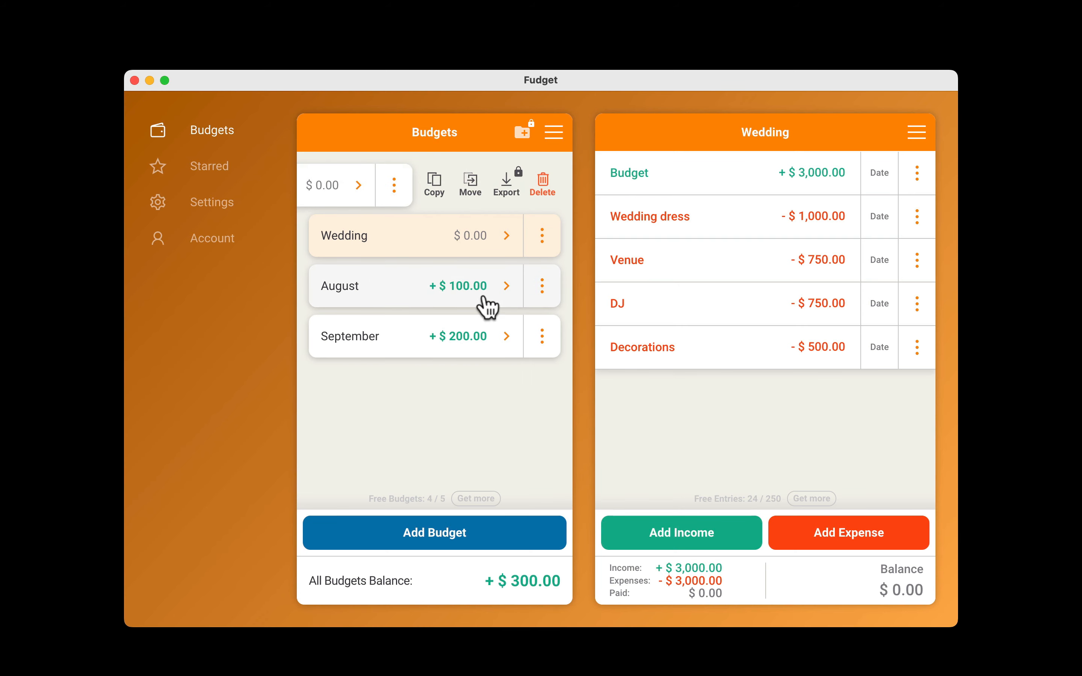
click(470, 183)
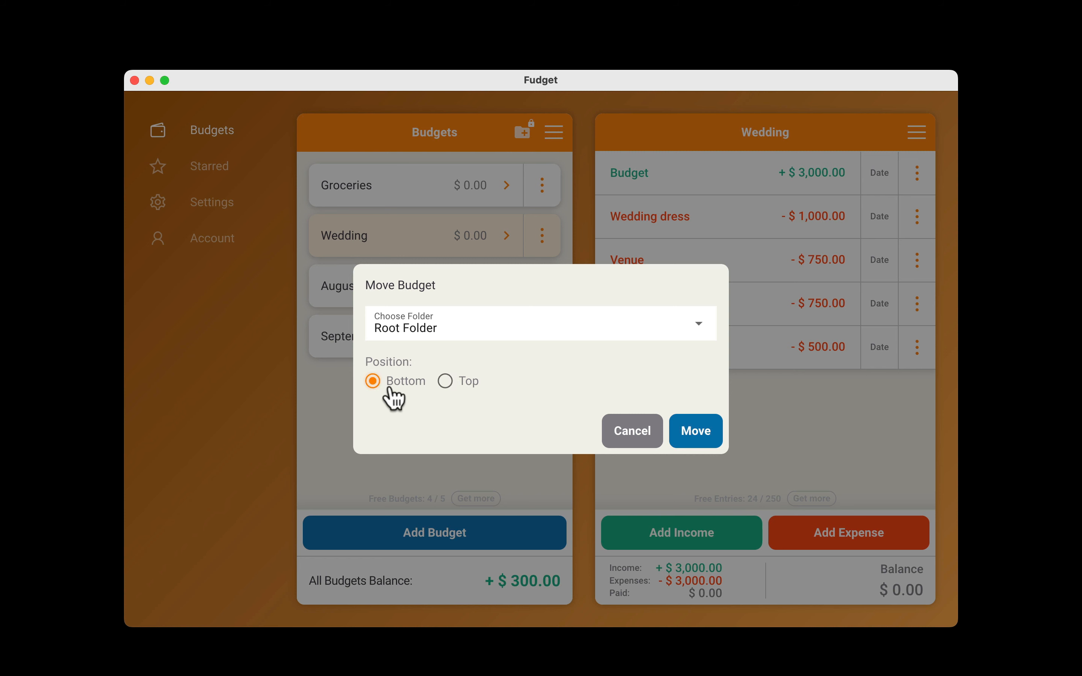
click(447, 382)
click(403, 385)
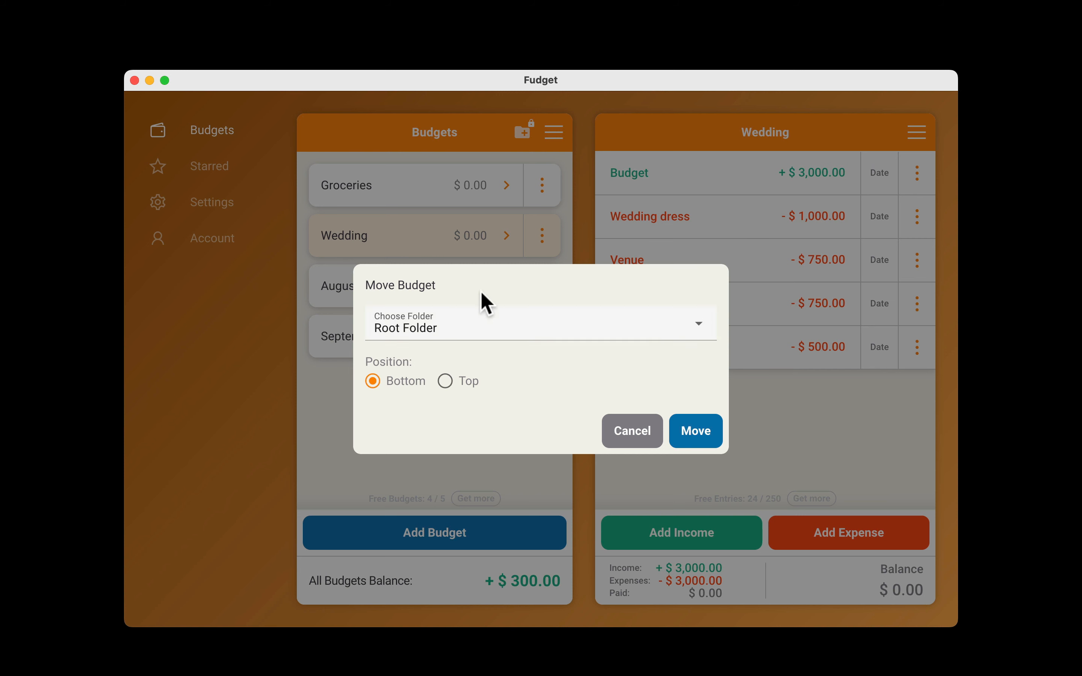
click(693, 433)
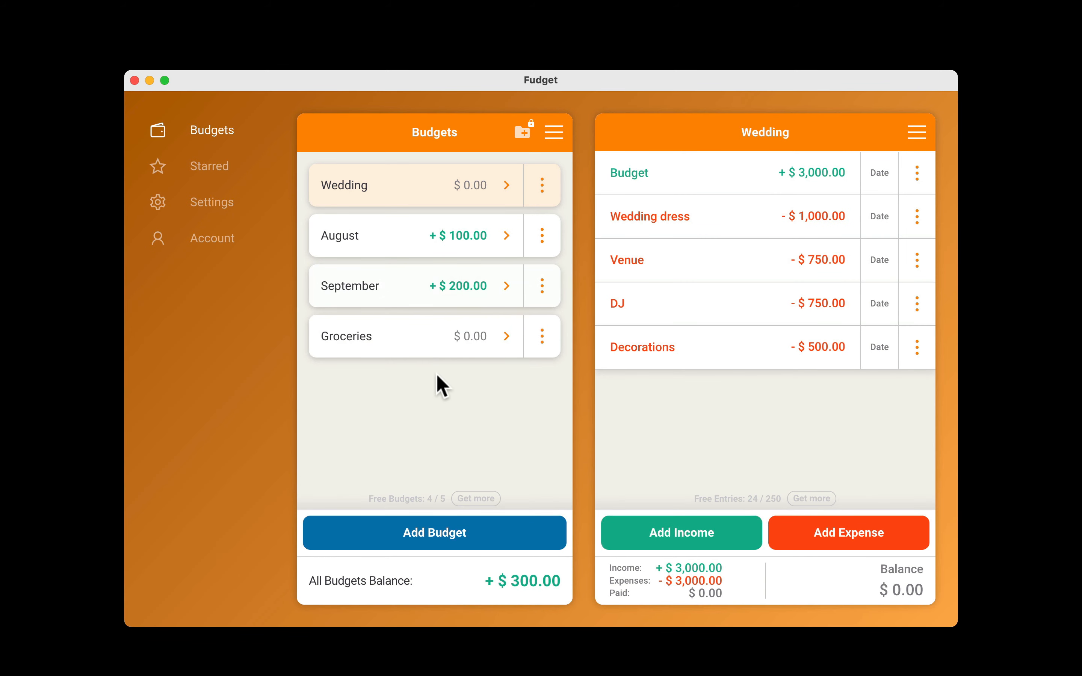
Select the August and September budgets together and move them to the top position of the Root Folder.
click(554, 132)
click(483, 177)
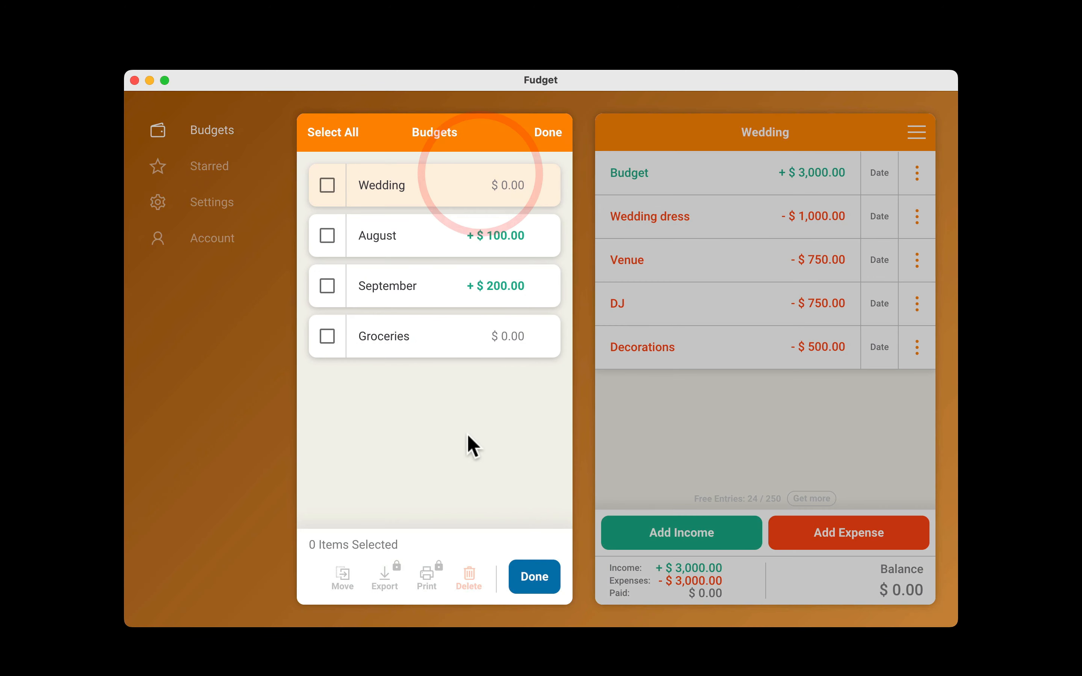
click(328, 236)
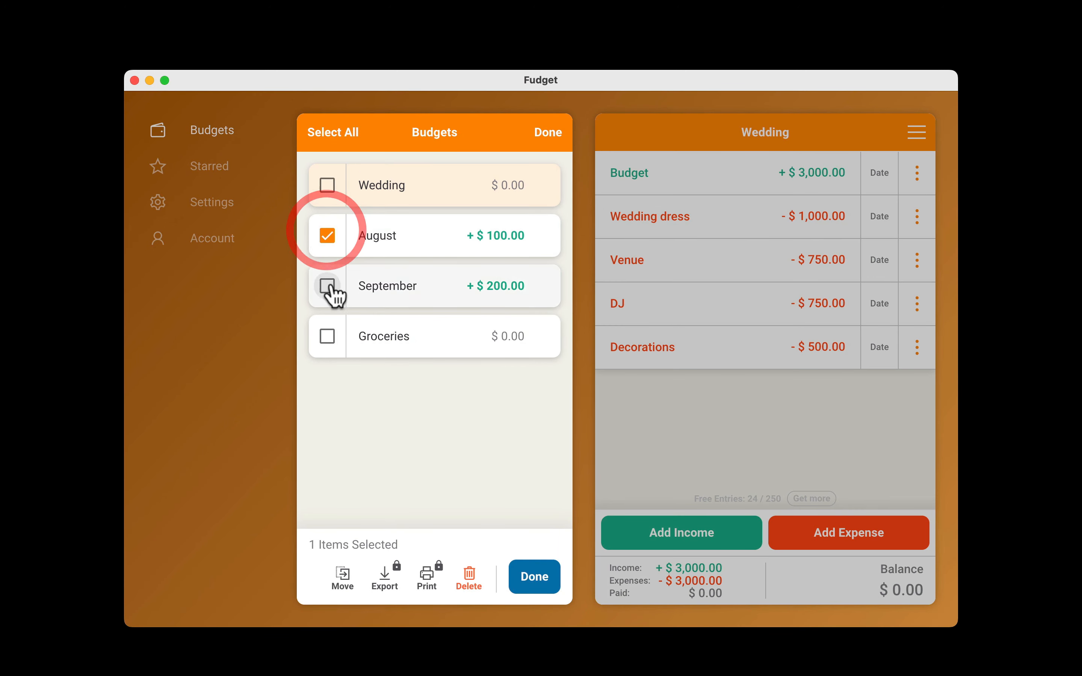
click(328, 289)
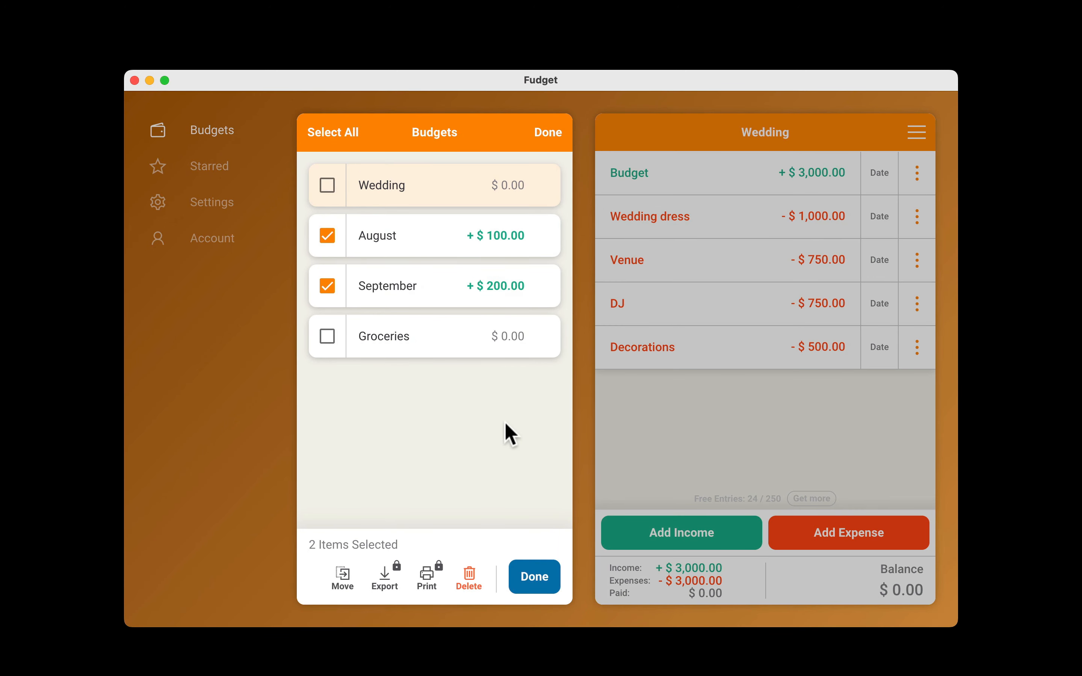
click(344, 579)
click(467, 383)
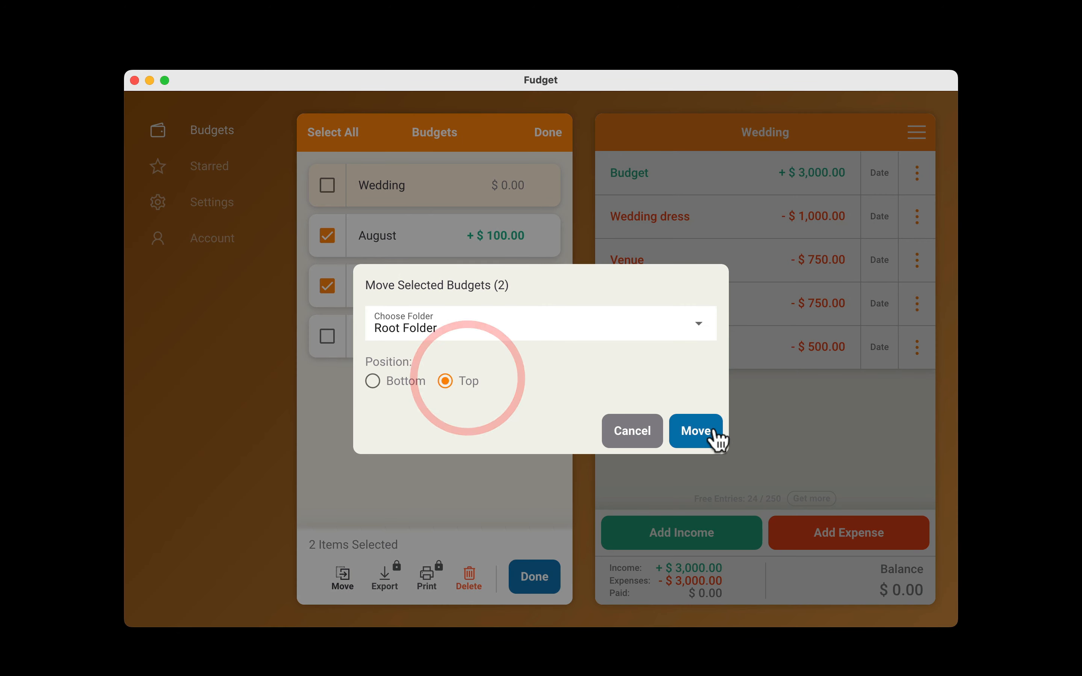
click(697, 431)
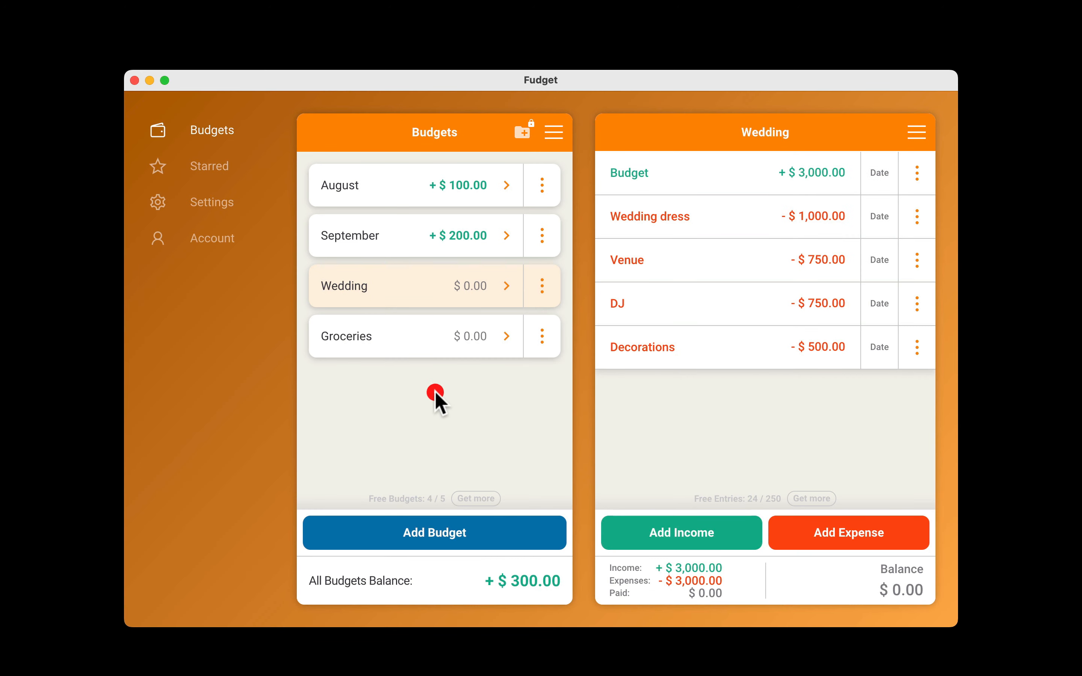
Copy the Groceries budget under the name "Groceries (Copy)", without copying partial expenses and payments.
click(542, 336)
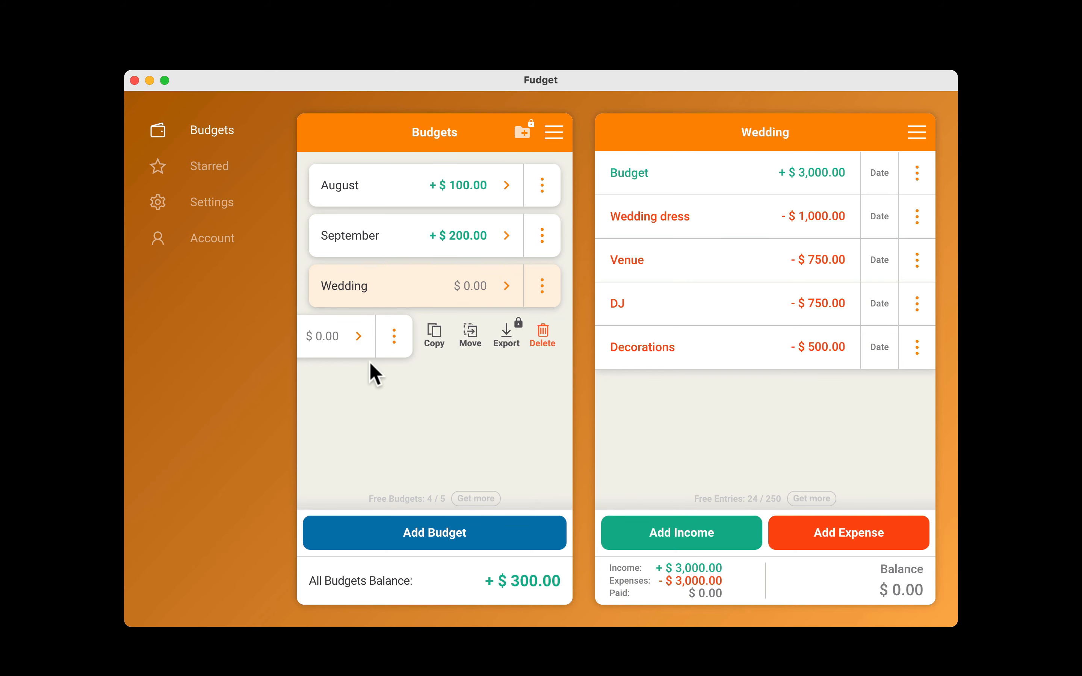
right_click(509, 341)
right_click(488, 339)
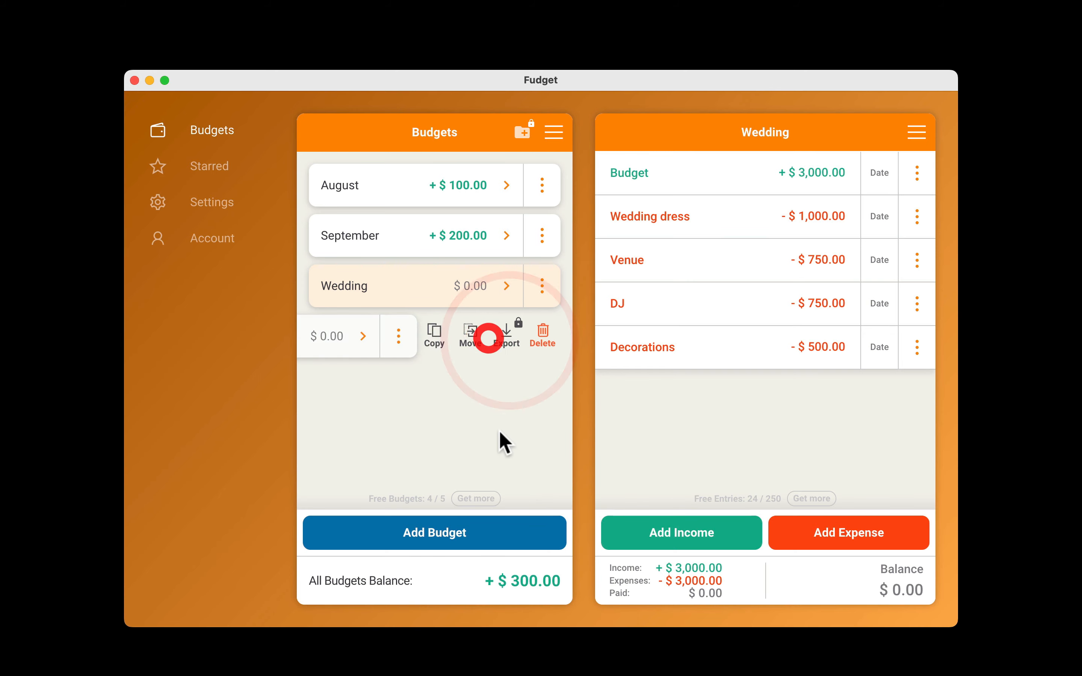
click(435, 336)
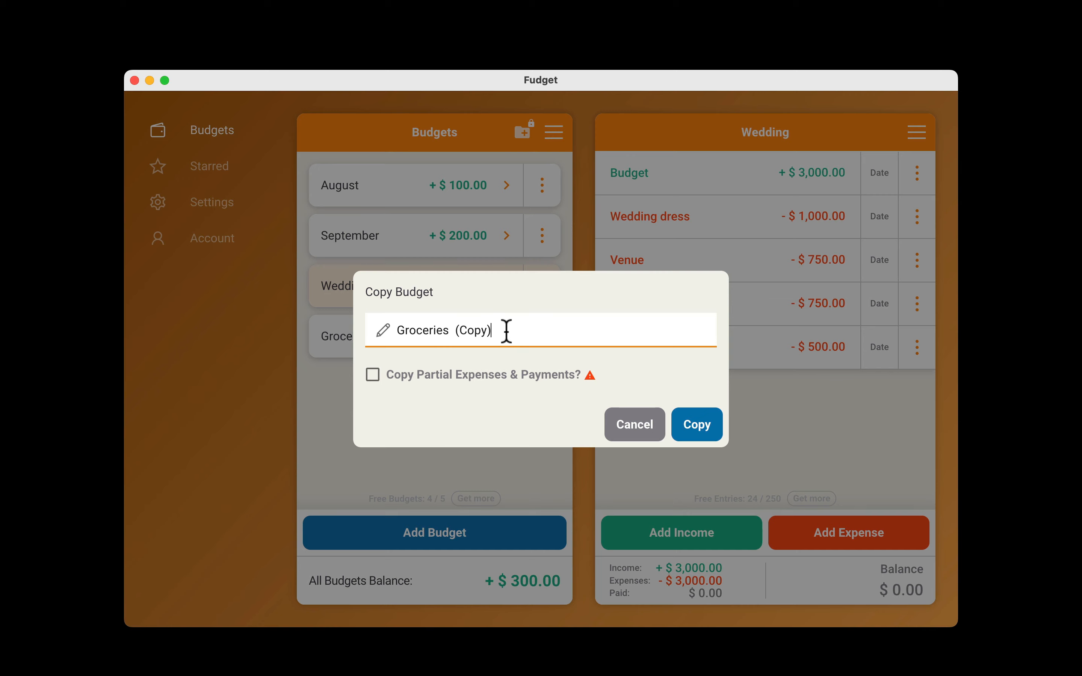
click(692, 439)
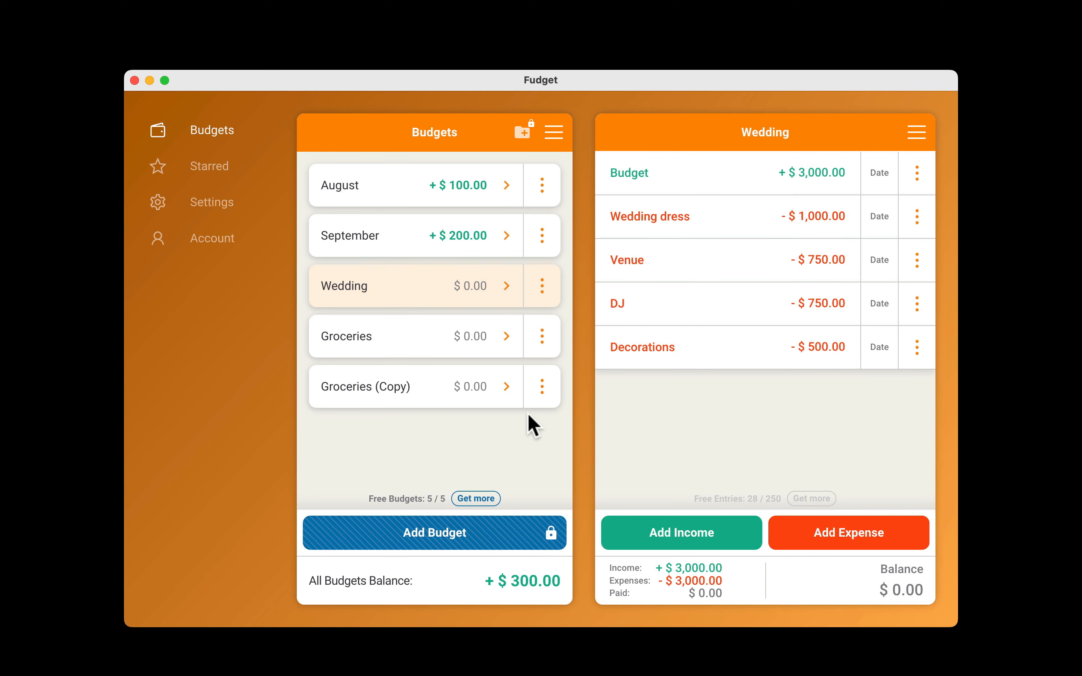
click(541, 386)
click(441, 394)
drag(441, 394, 473, 382)
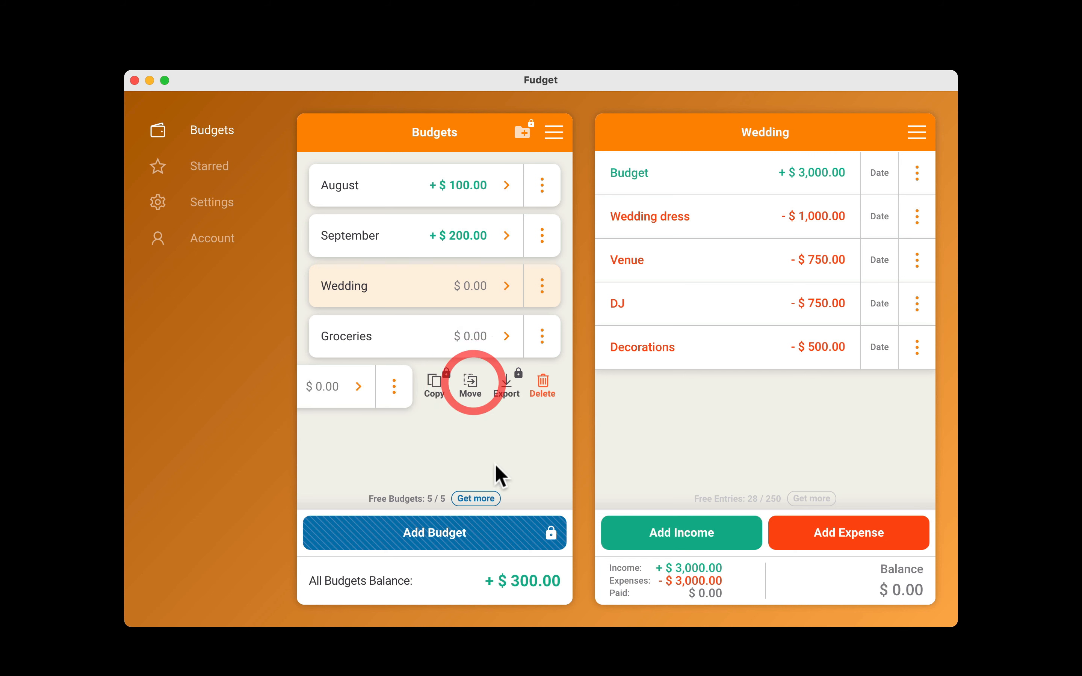
click(542, 388)
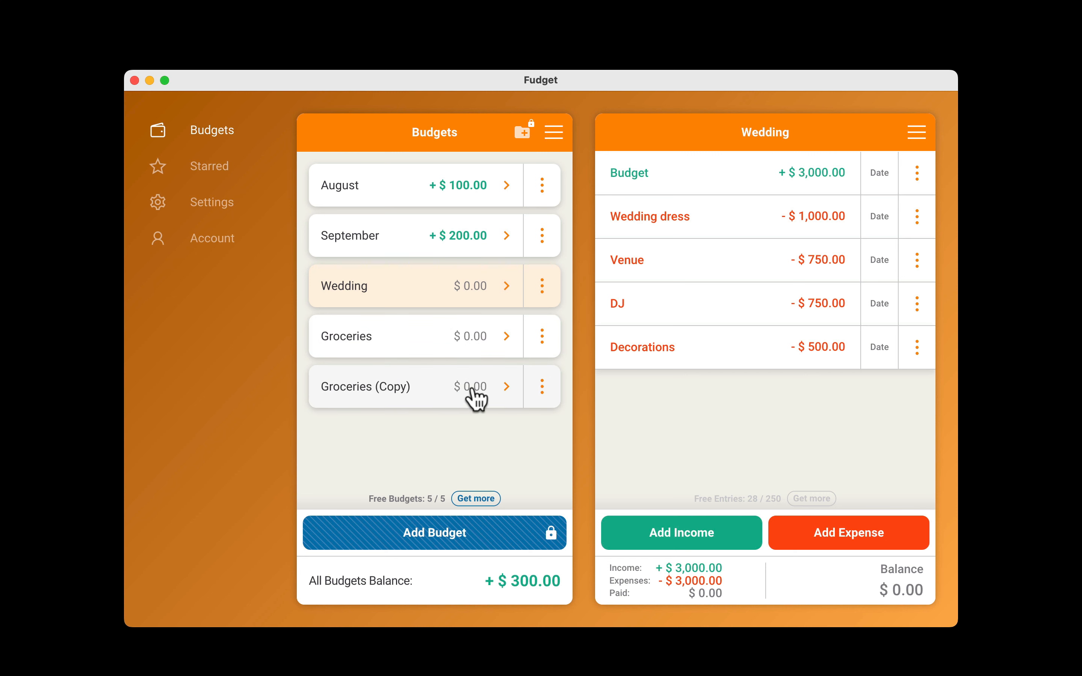
Select the Groceries and Groceries (Copy) budgets together and delete both.
click(554, 132)
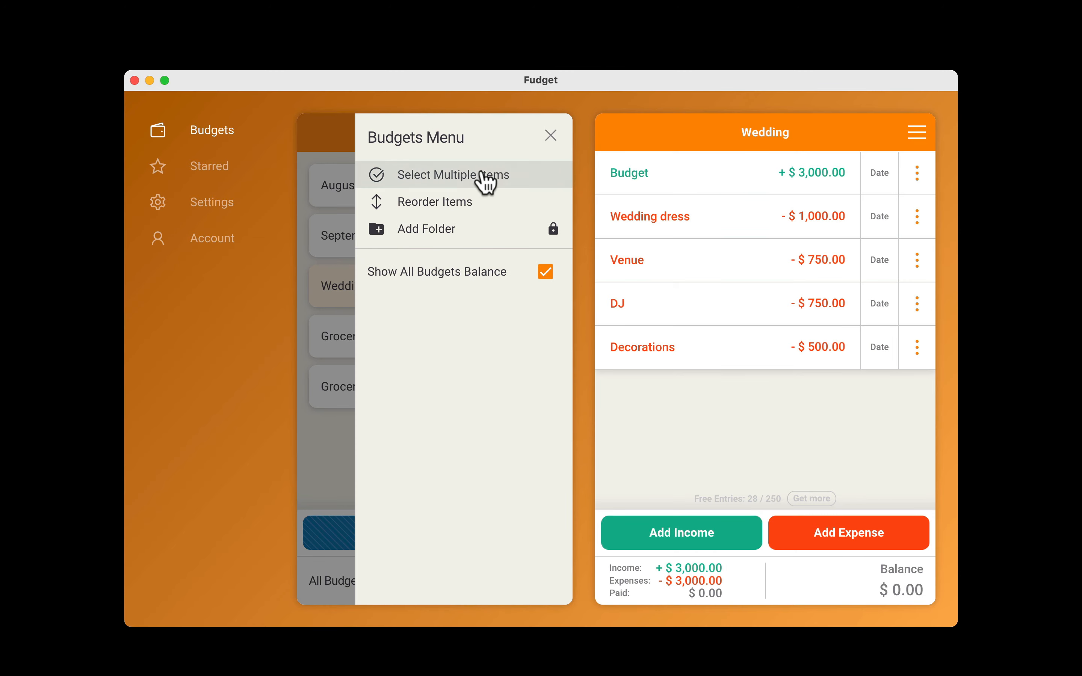
click(483, 179)
click(327, 335)
click(327, 386)
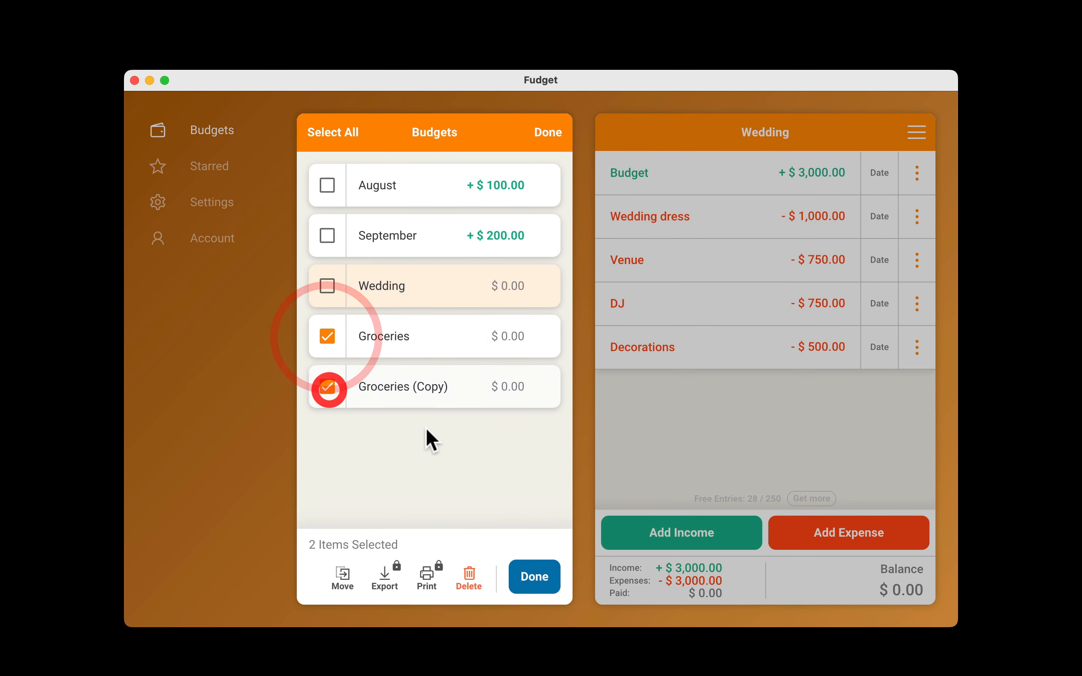
click(471, 581)
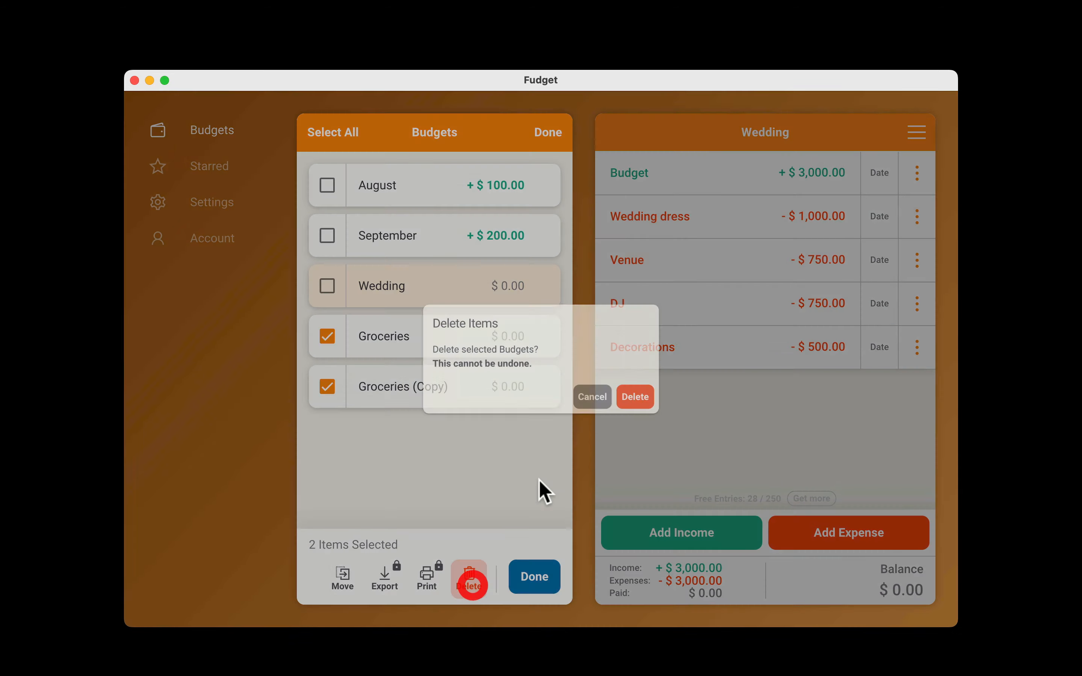
click(661, 408)
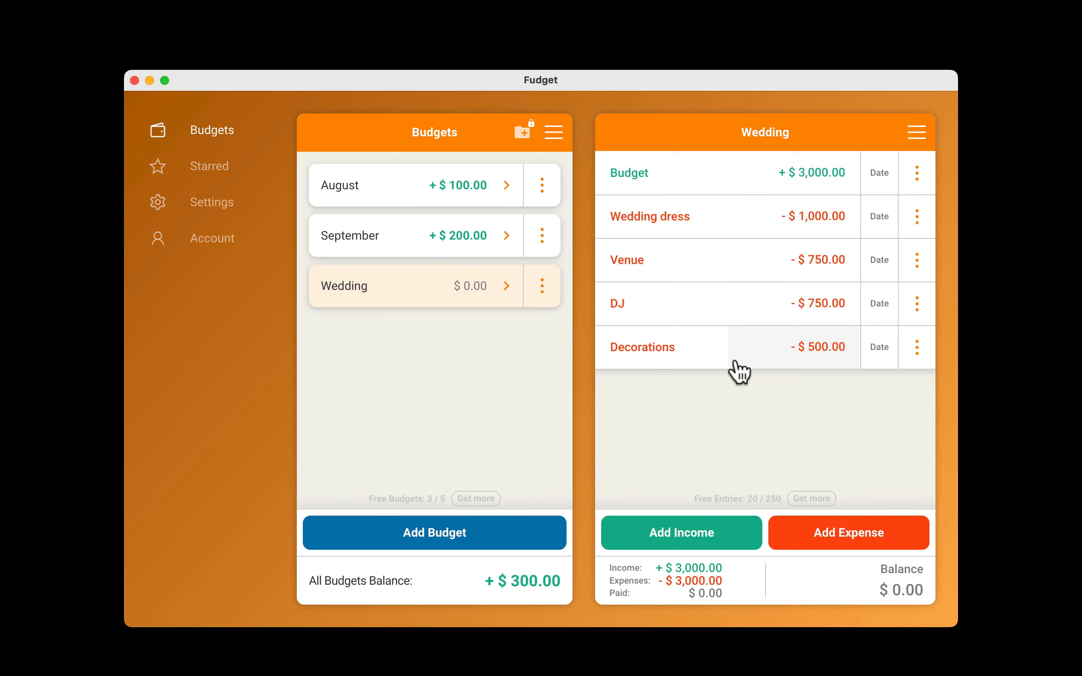
Create a new budget named "Wedding 2" with the dollar currency, without starred items or carry over.
click(425, 531)
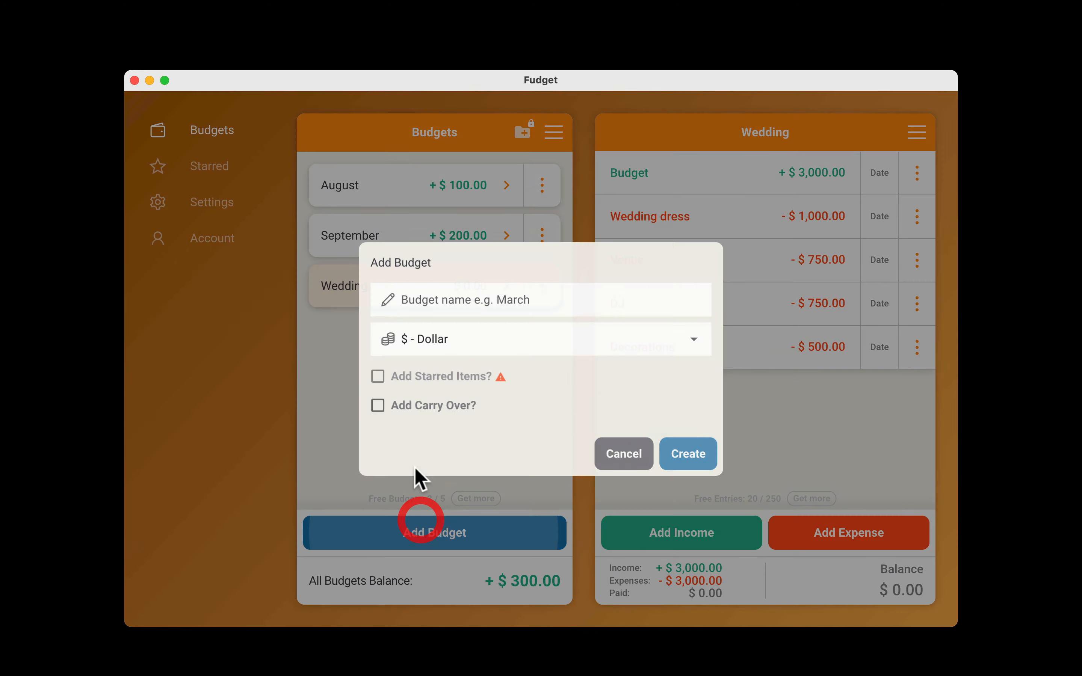
text(Wedding 2)
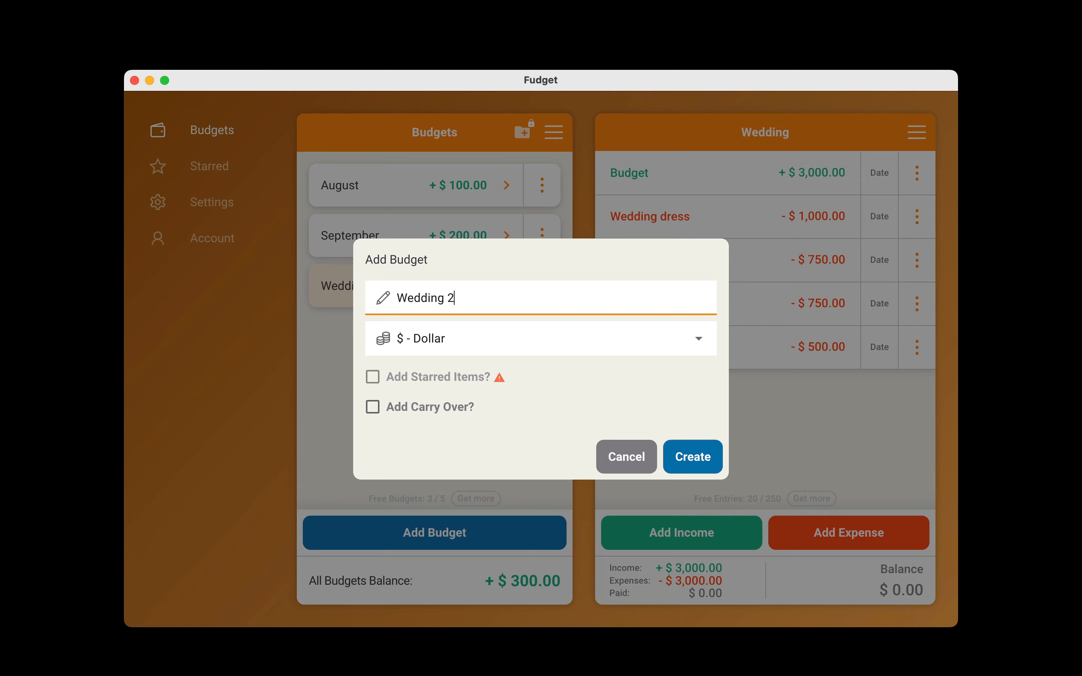
key(Return)
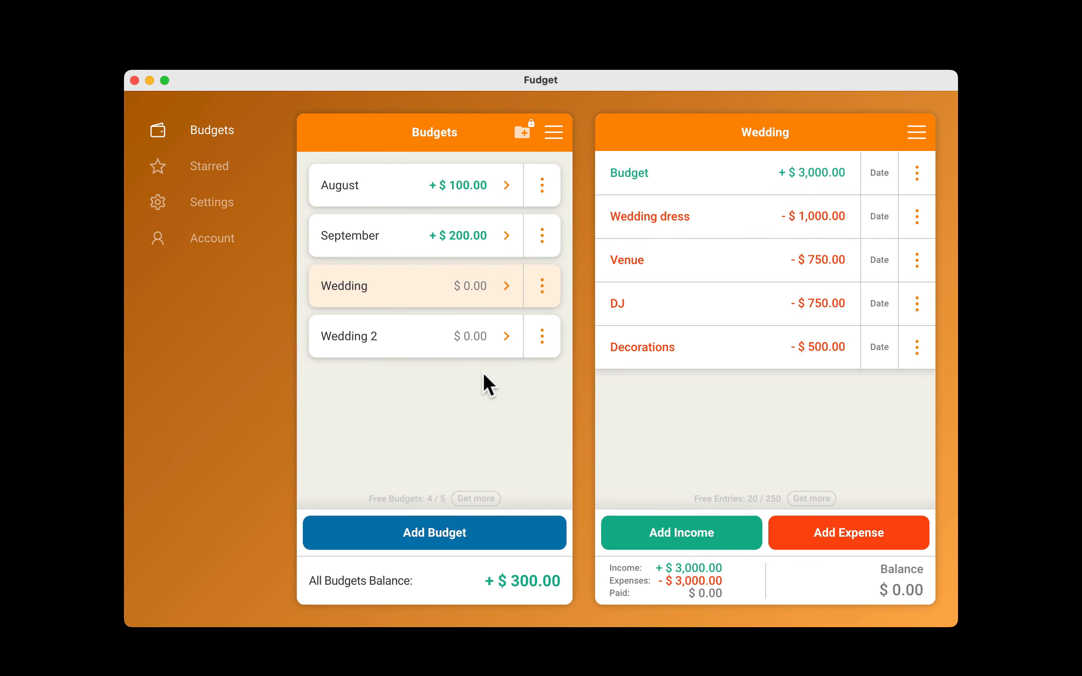
Move the Wedding dress, Venue and DJ entries from the Wedding budget to the bottom of Wedding 2.
click(917, 133)
click(832, 175)
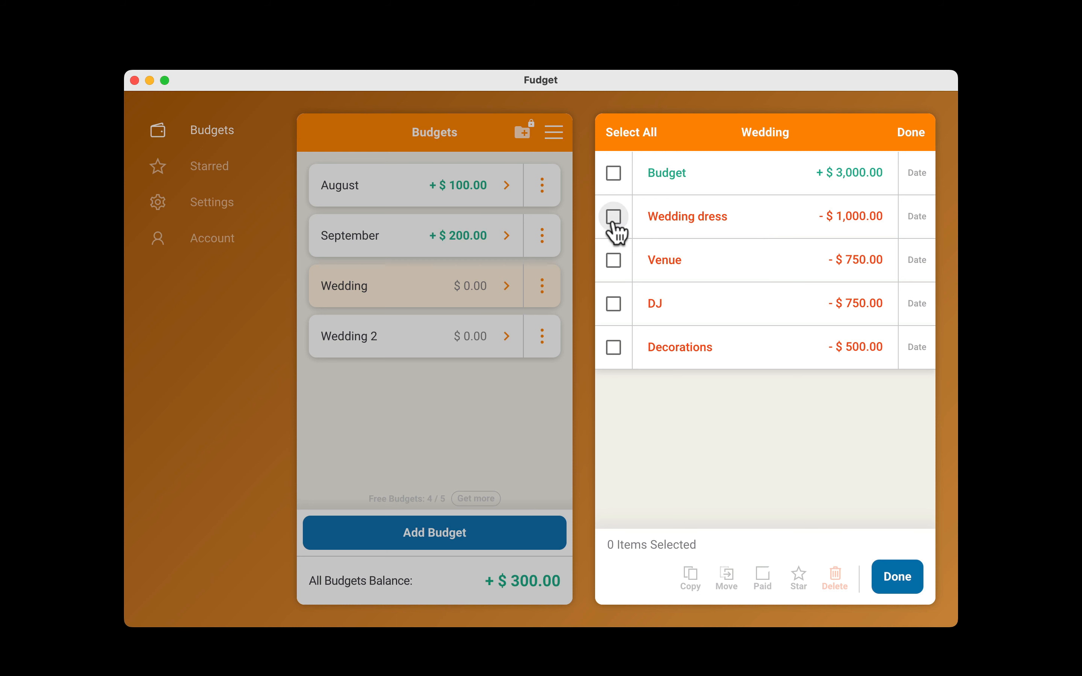
click(615, 220)
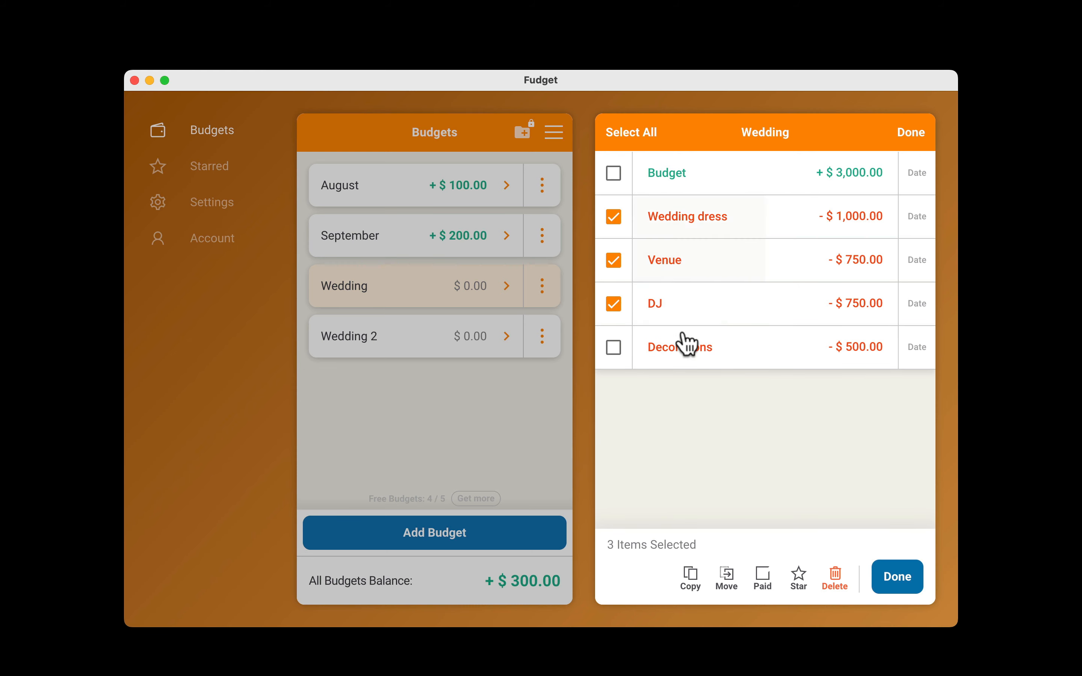
click(726, 577)
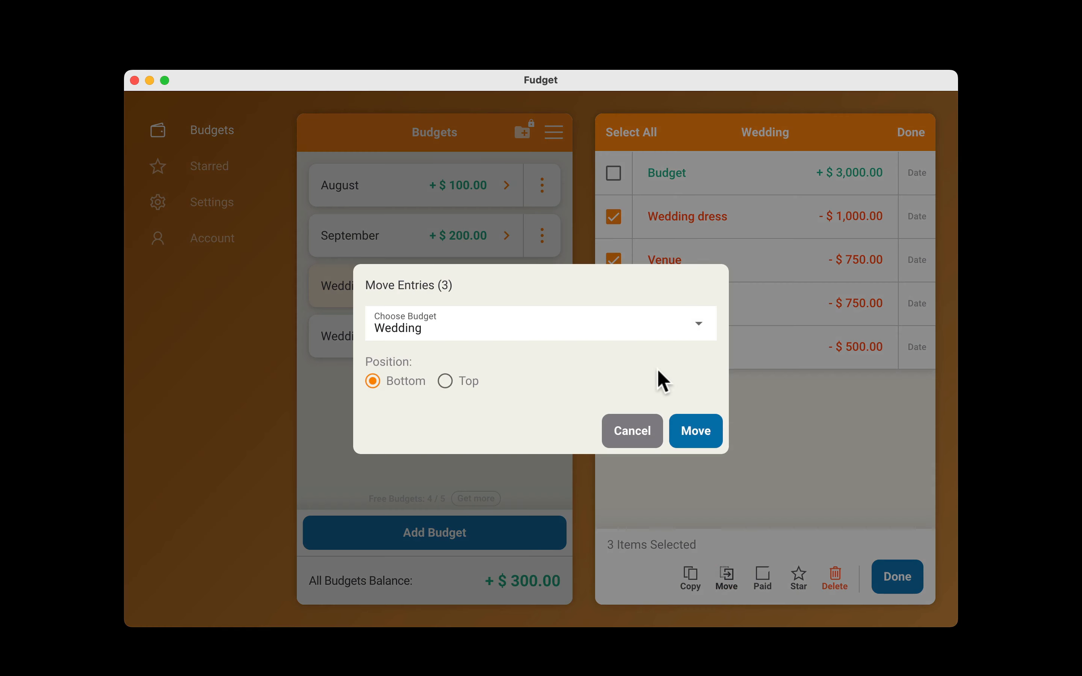
click(564, 318)
click(473, 467)
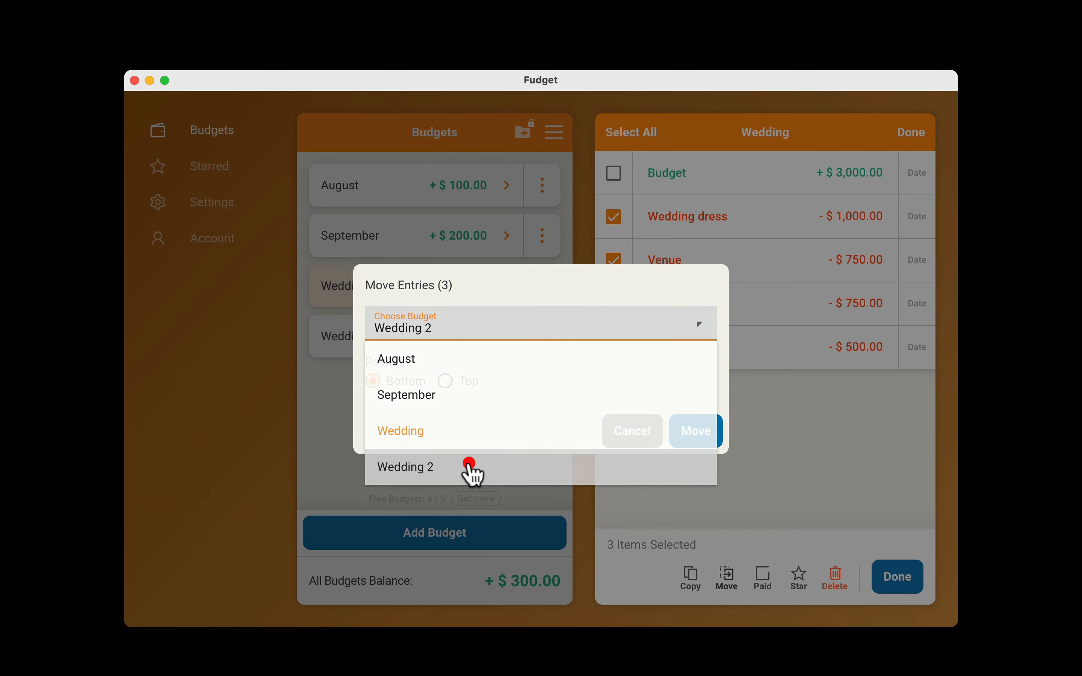
click(706, 436)
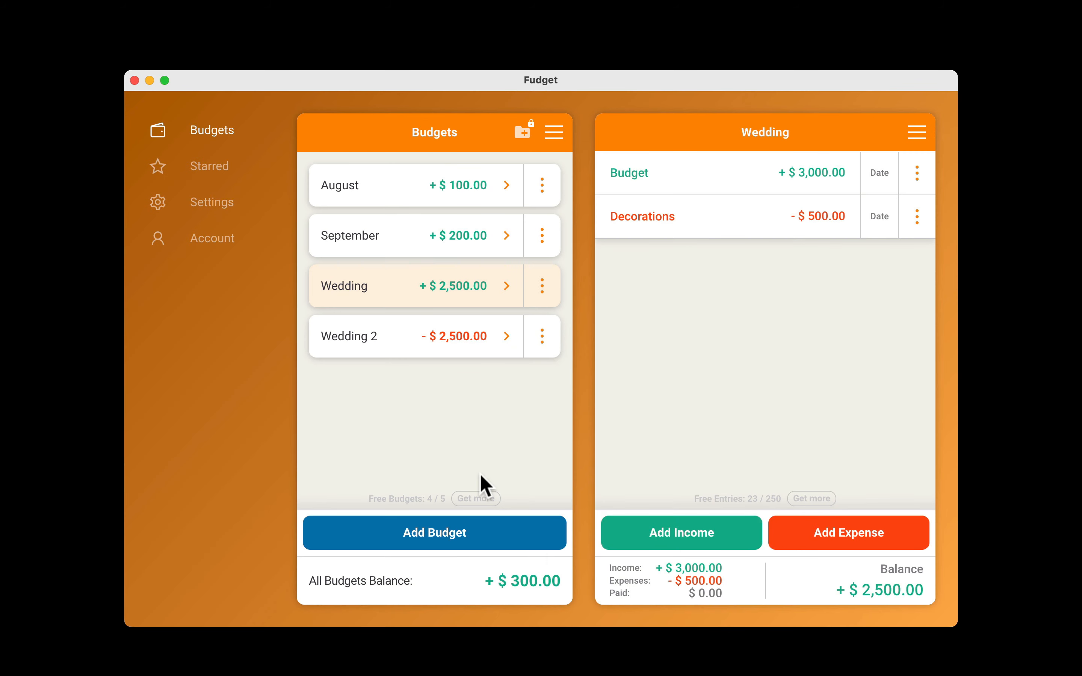
click(785, 290)
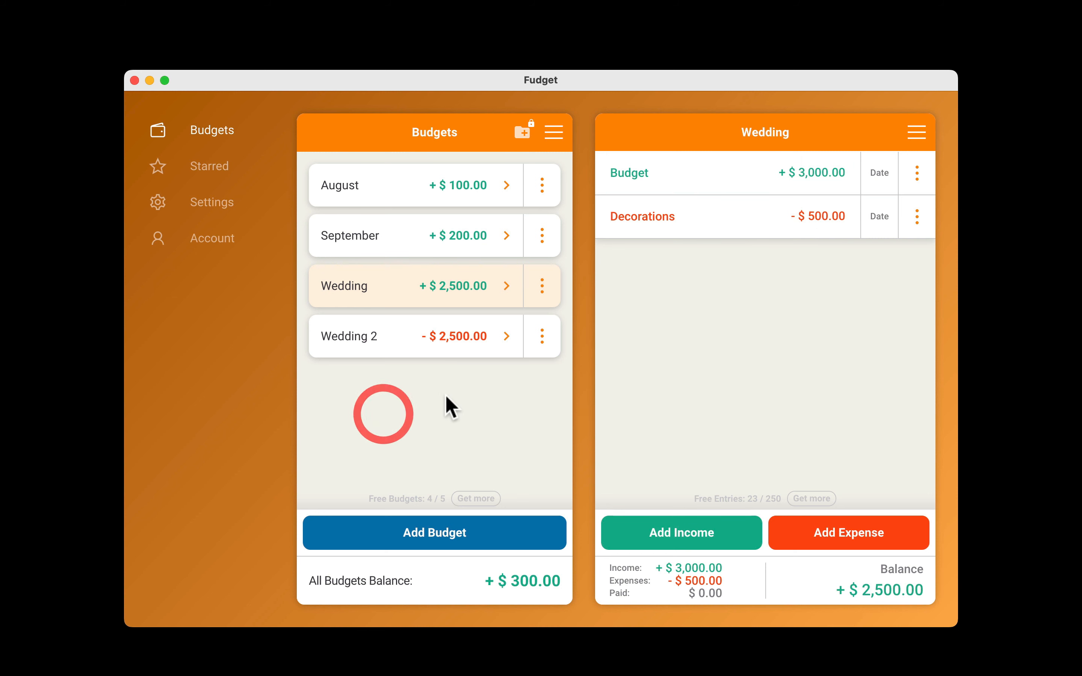
Copy all entries of Wedding 2 to the bottom of the Wedding budget without partials, and open the Wedding budget.
click(394, 341)
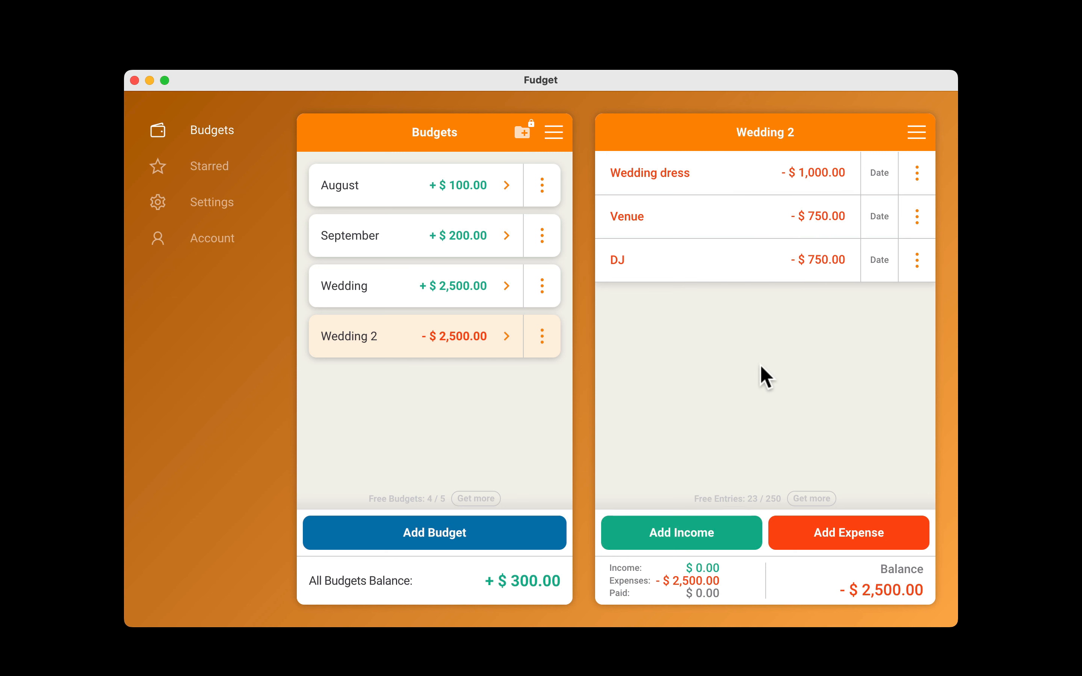
click(735, 359)
click(916, 132)
click(847, 176)
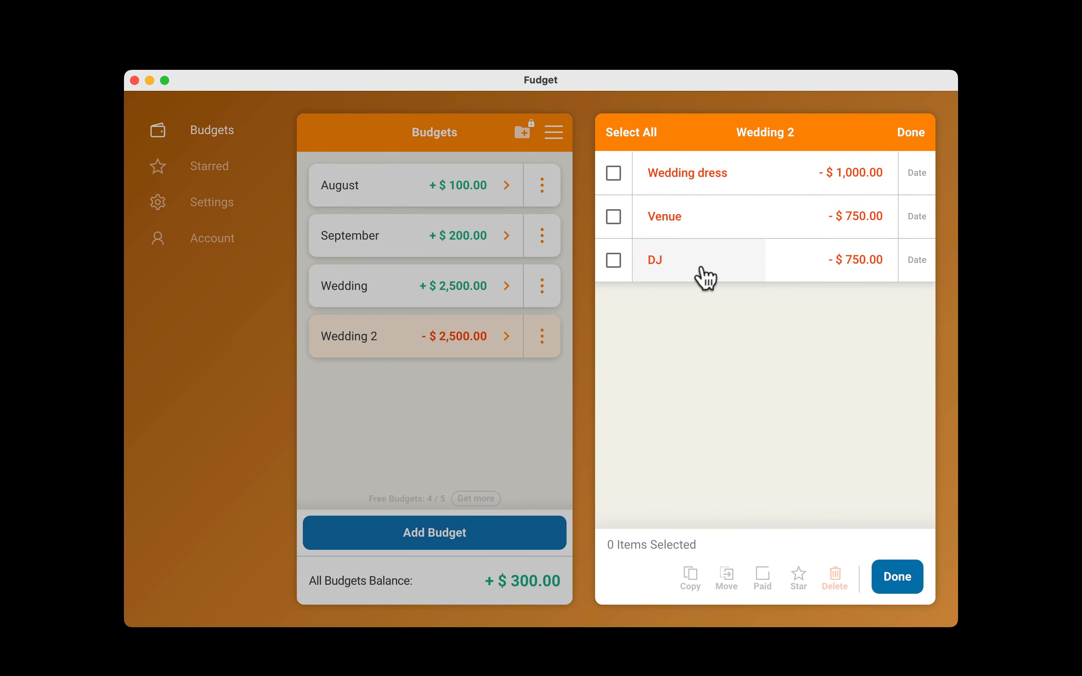
click(635, 132)
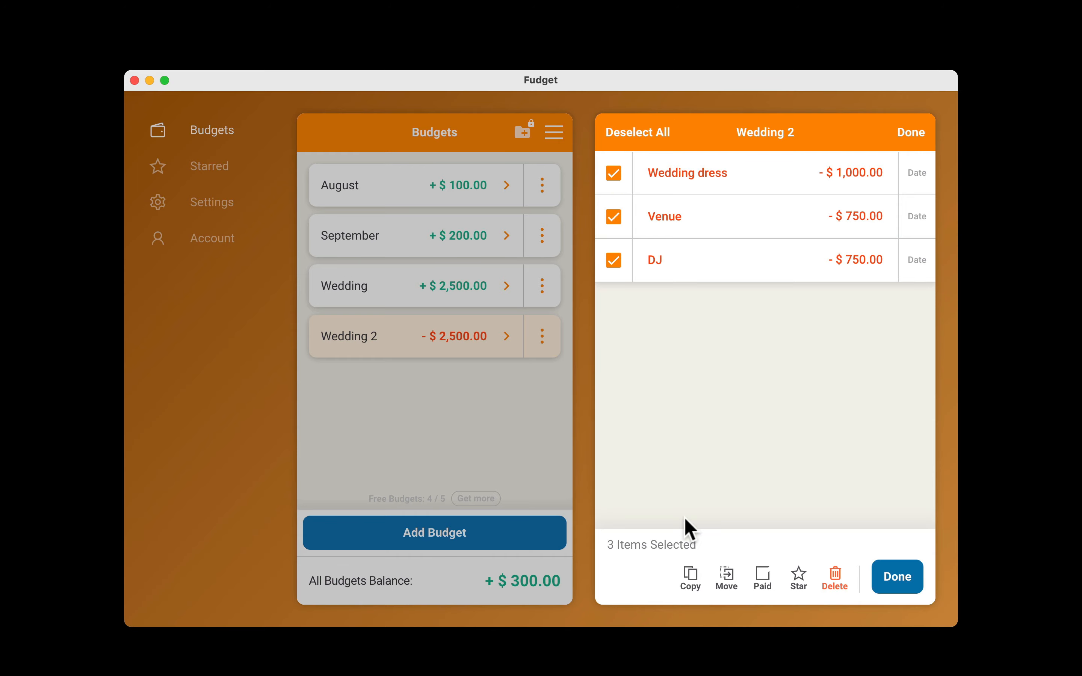
click(690, 579)
click(564, 313)
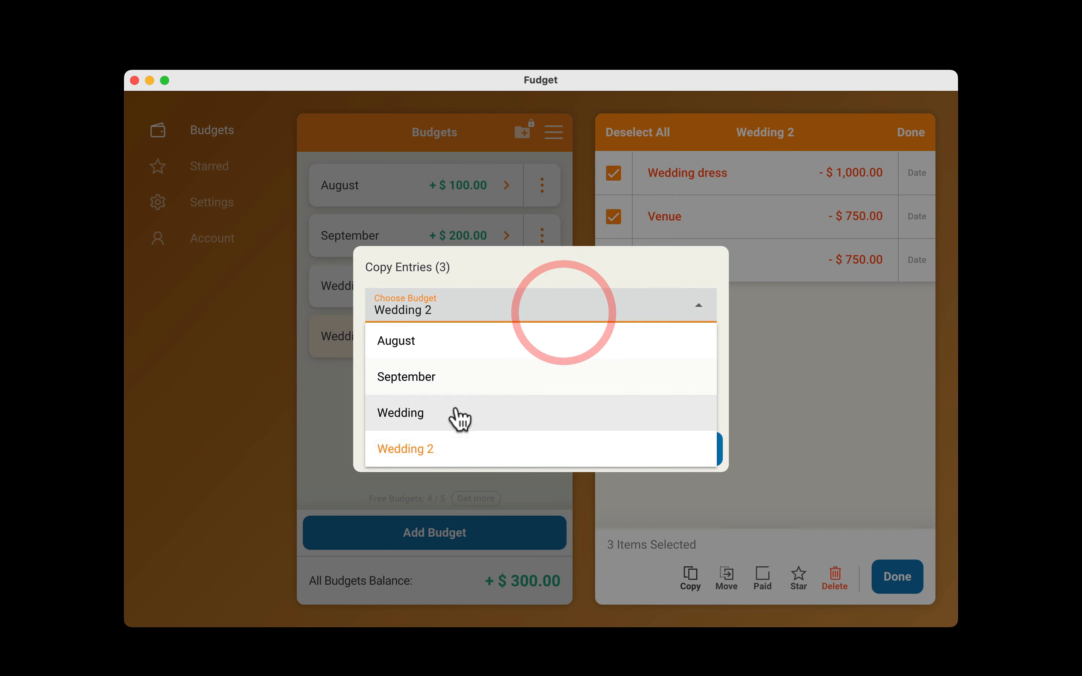
click(456, 418)
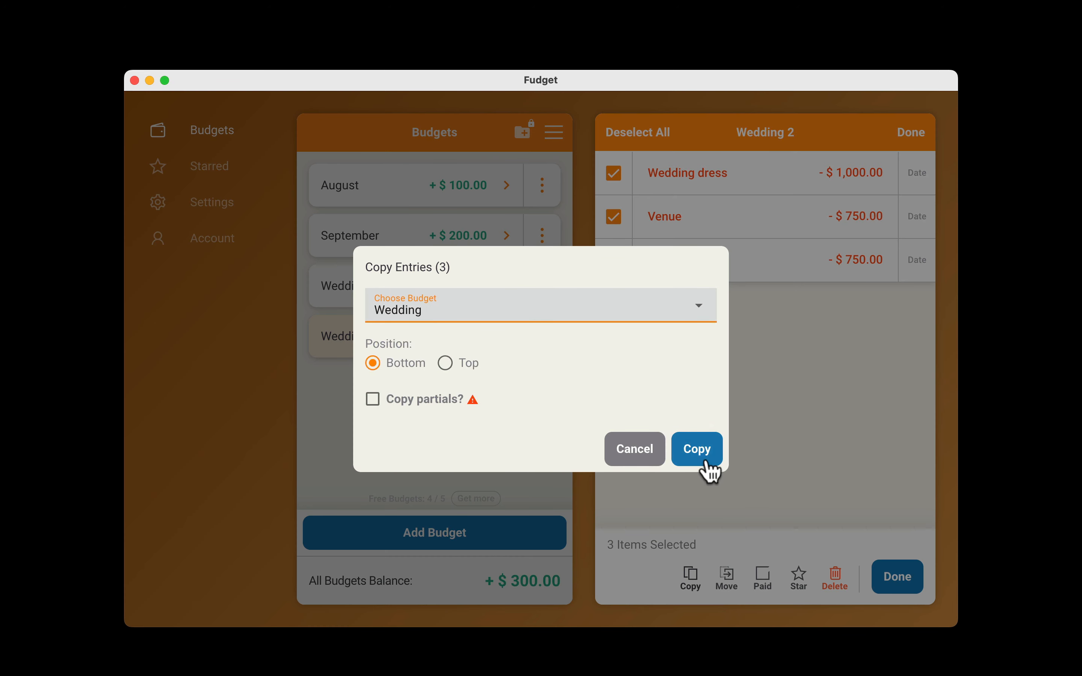
click(698, 451)
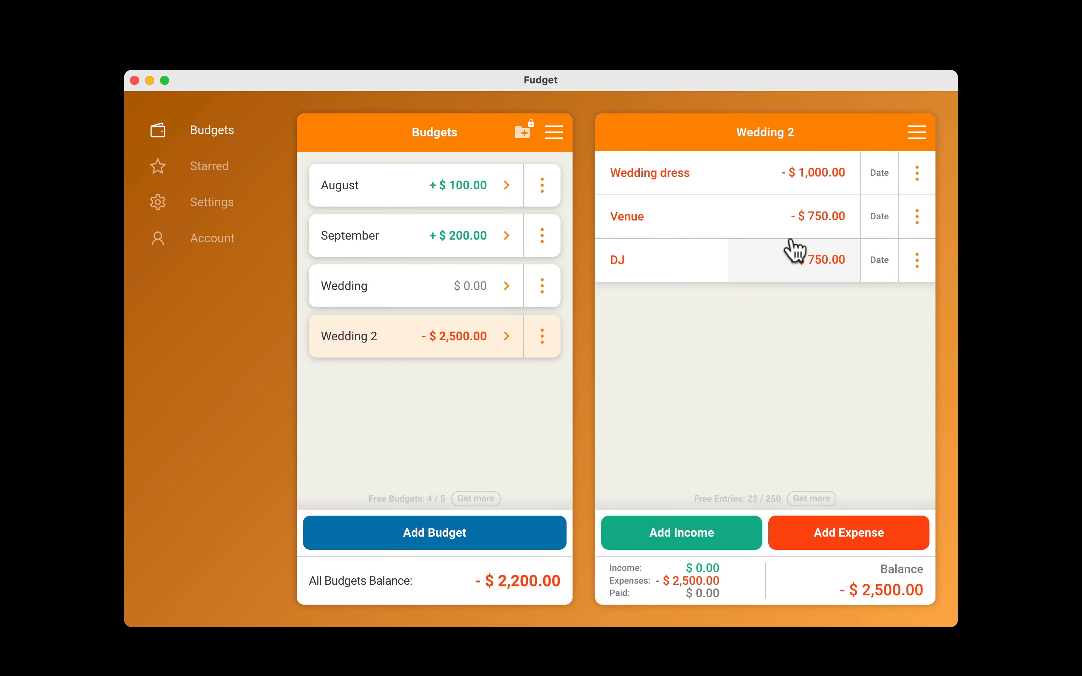
click(448, 412)
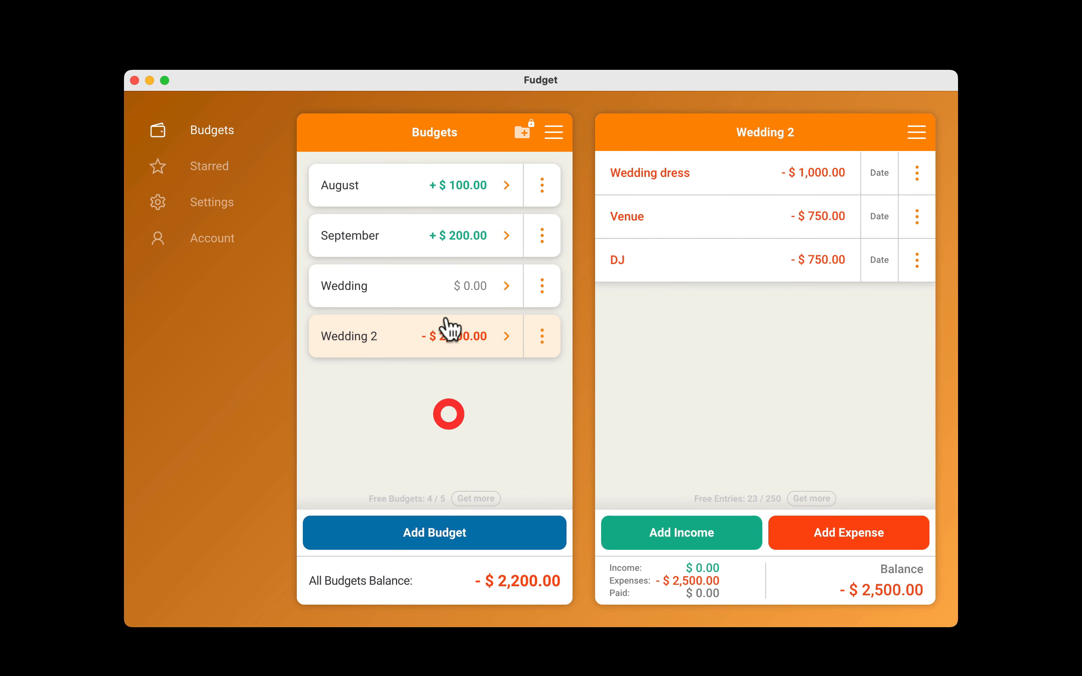
click(427, 289)
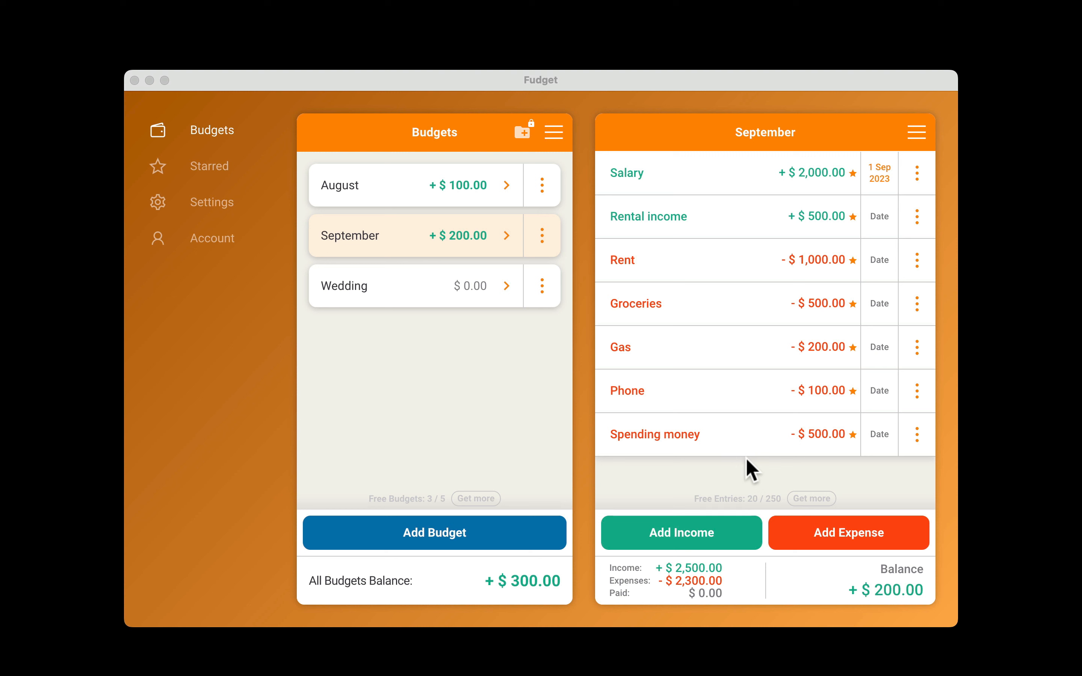
Mark September's Spending money expense as paid on its own, and the Rent, Gas and Phone expenses as paid together.
scroll(878, 439, right, 5)
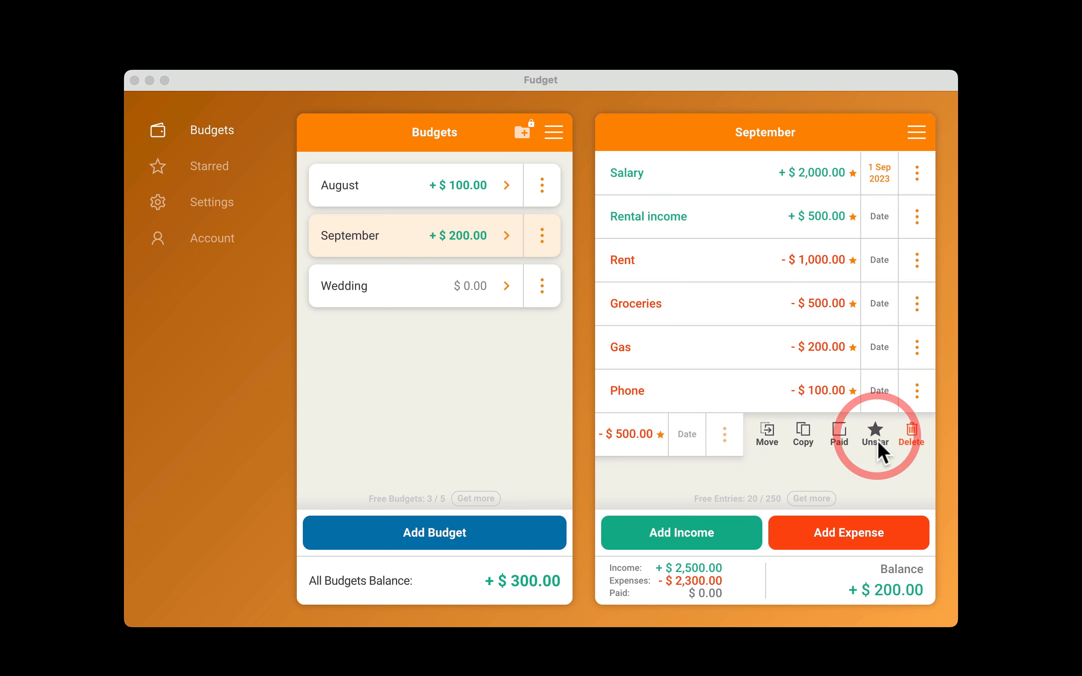
click(839, 433)
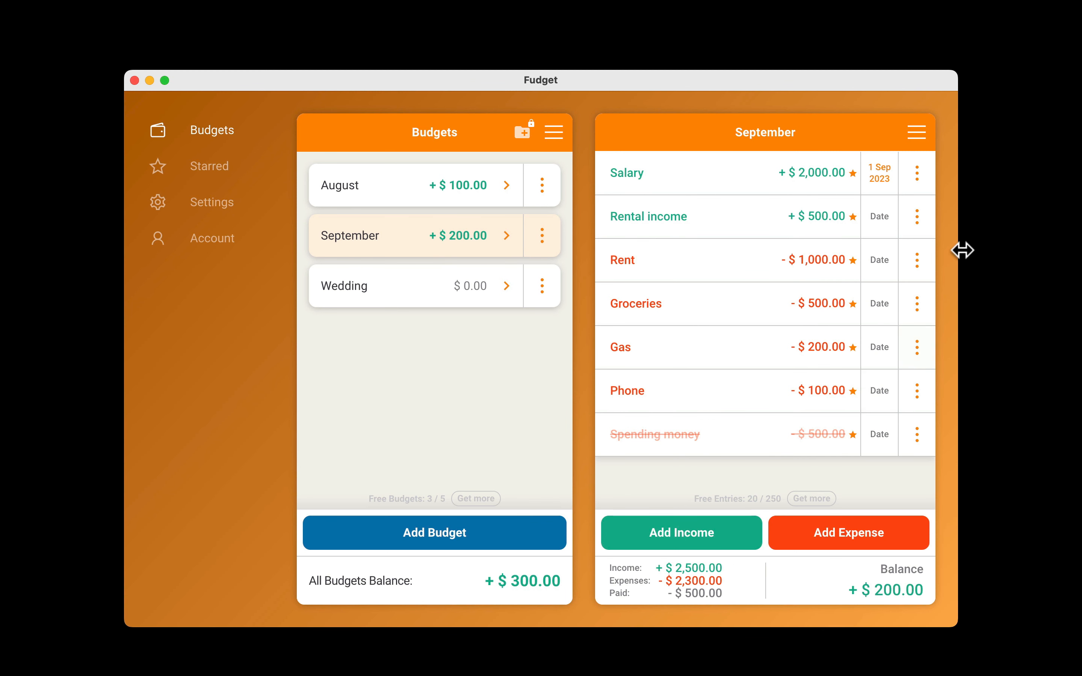
click(915, 134)
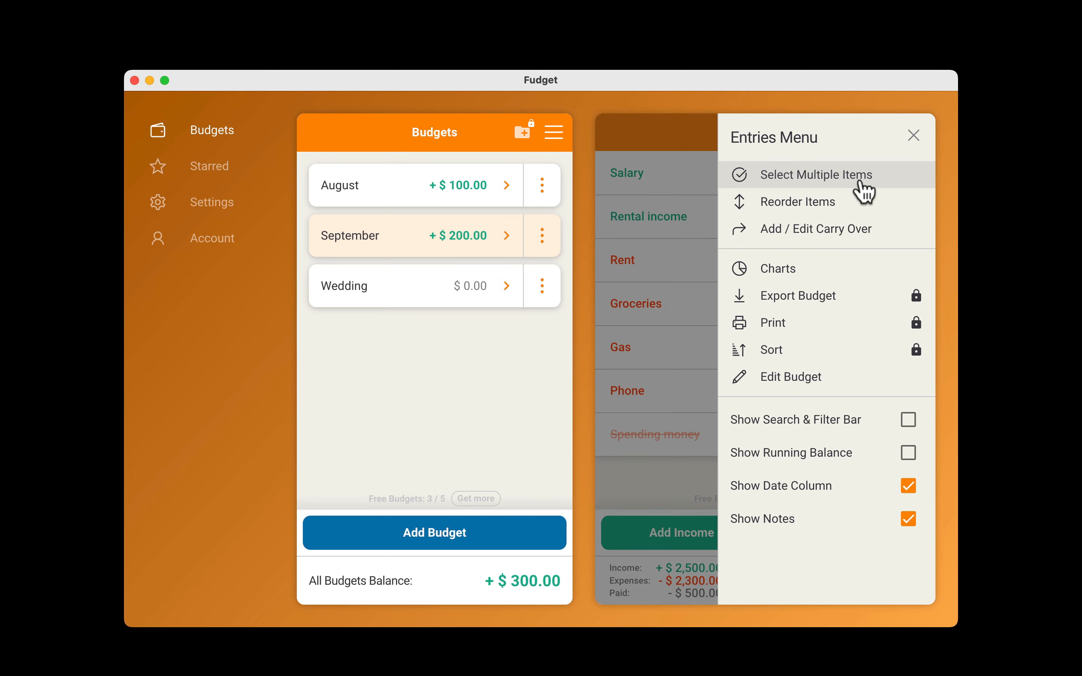
click(863, 186)
click(614, 261)
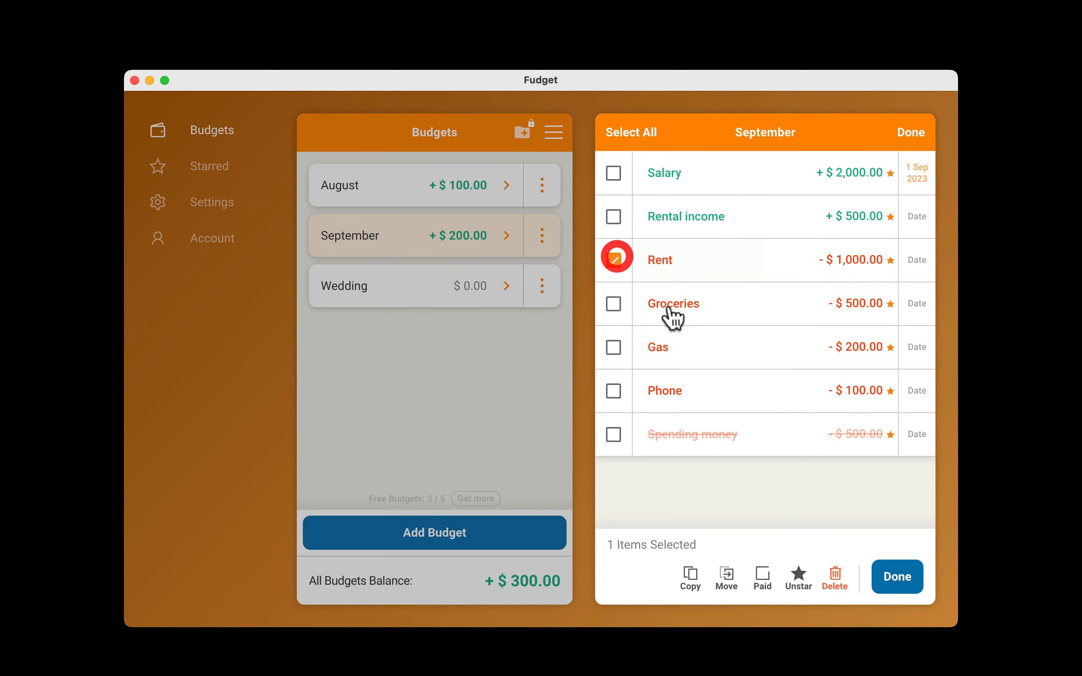
click(612, 347)
click(614, 391)
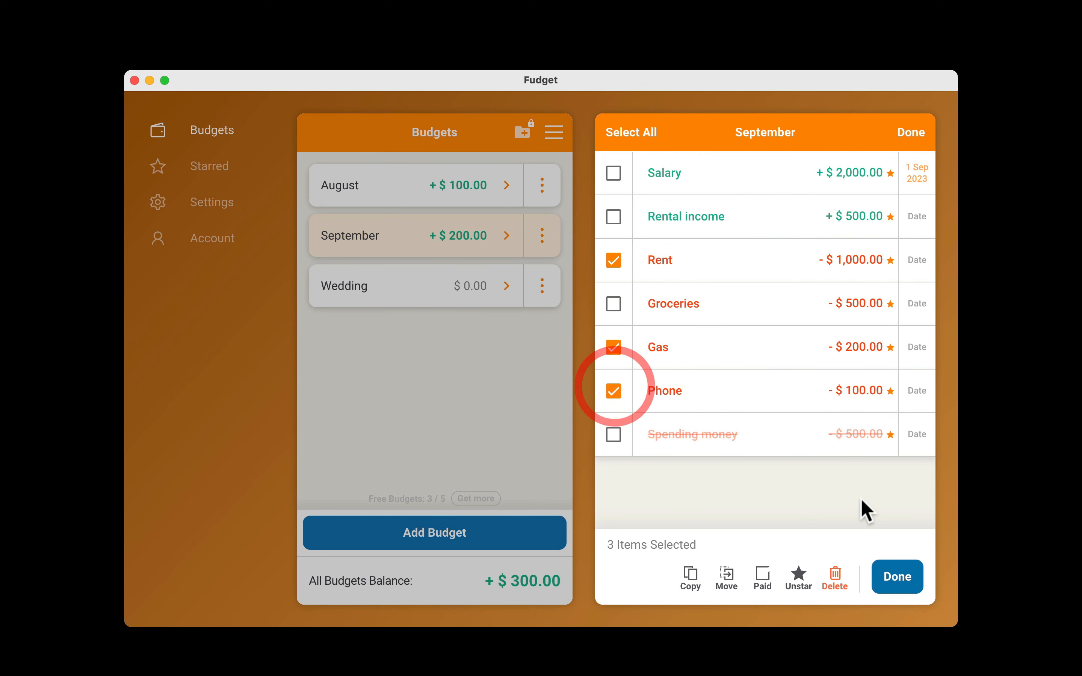
click(763, 577)
click(669, 390)
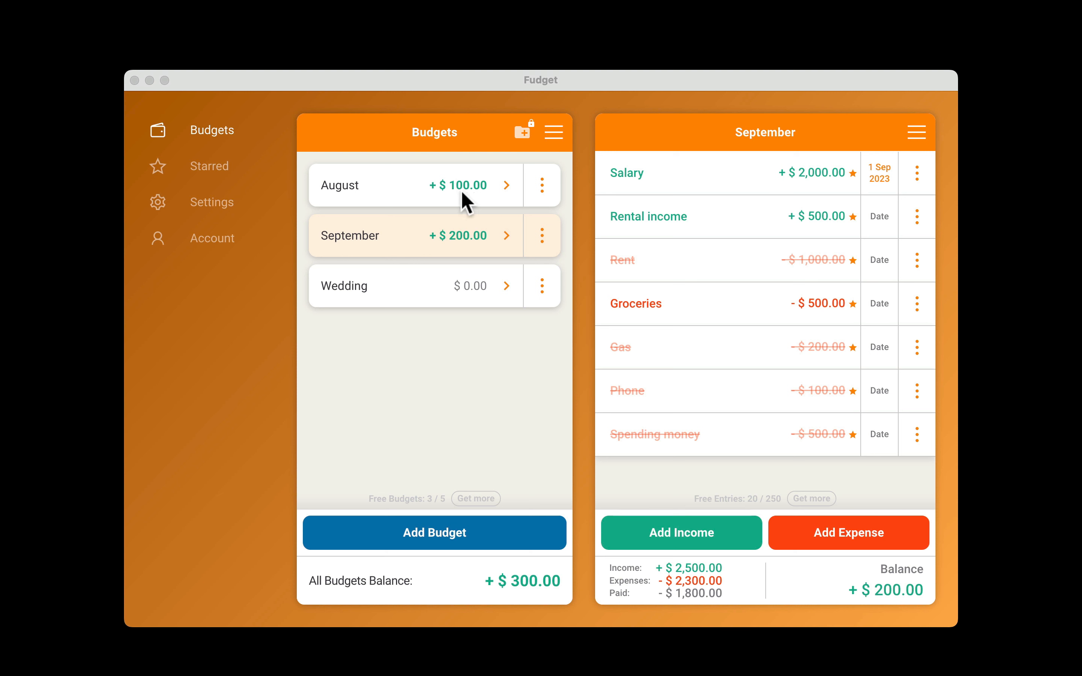
Add a carry over from the August budget to the September budget.
click(433, 229)
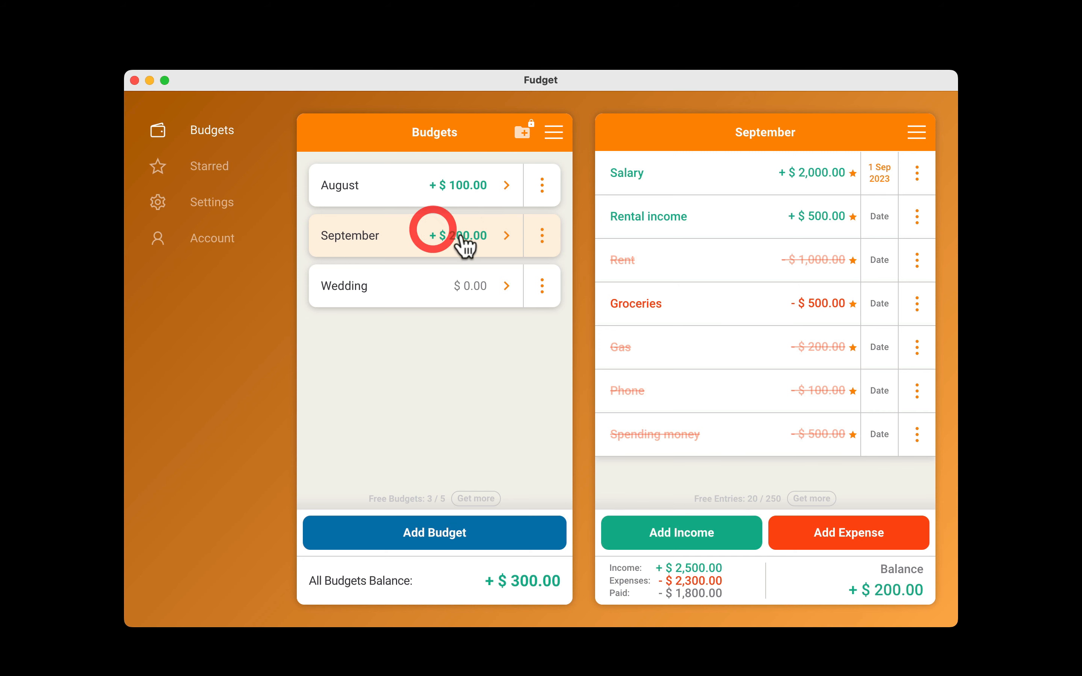
click(915, 134)
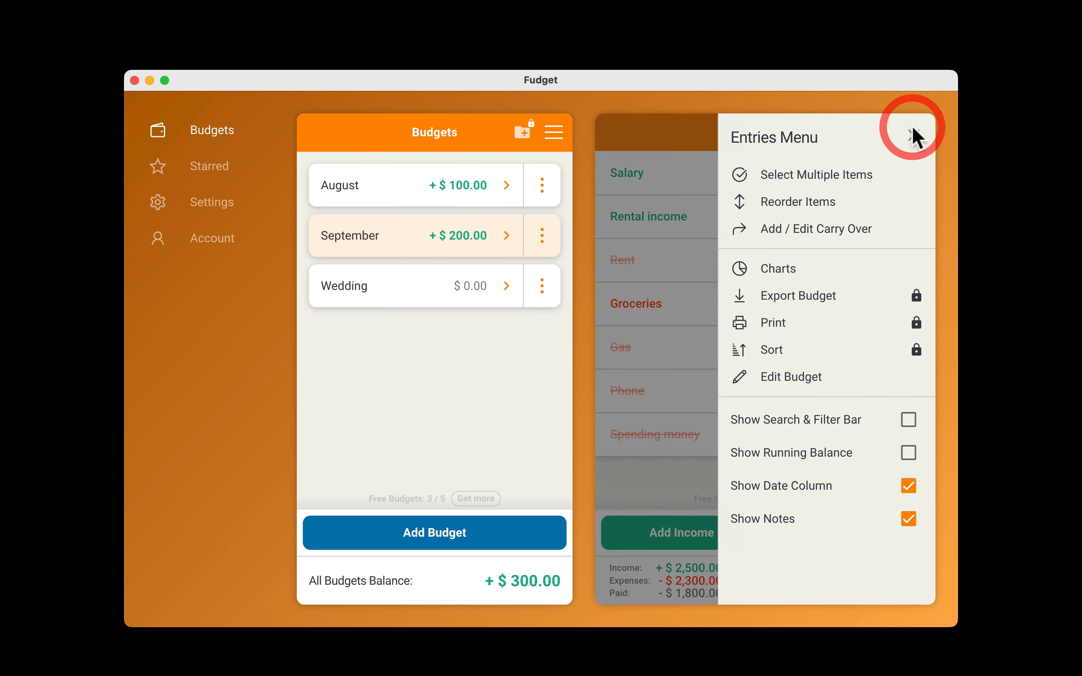
click(844, 232)
click(529, 357)
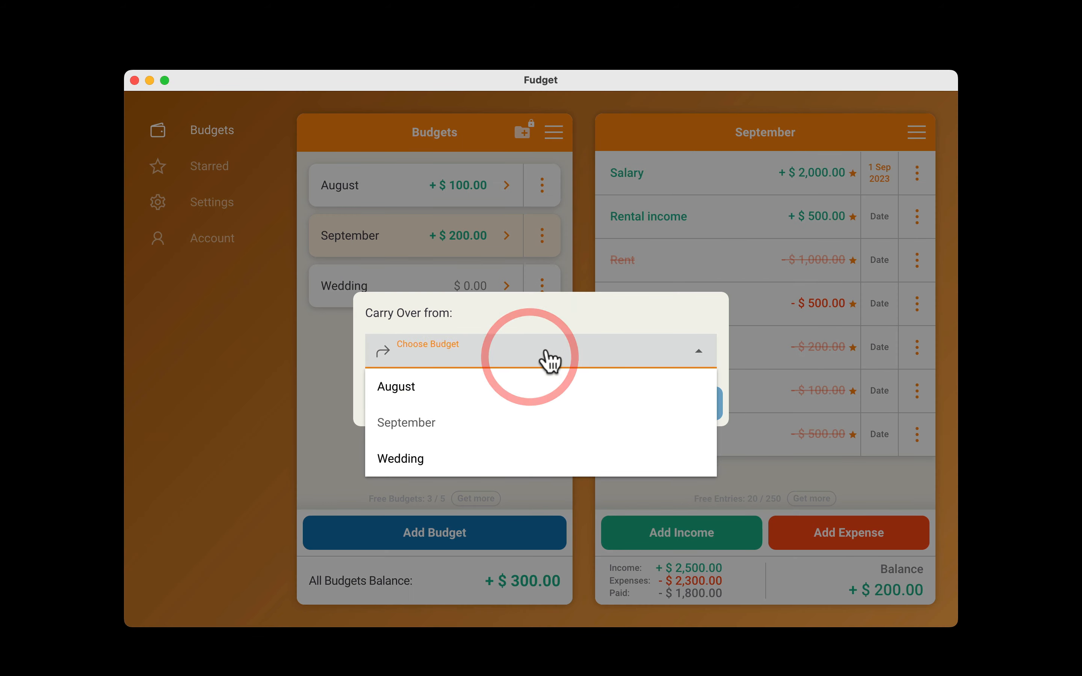
click(438, 386)
click(703, 404)
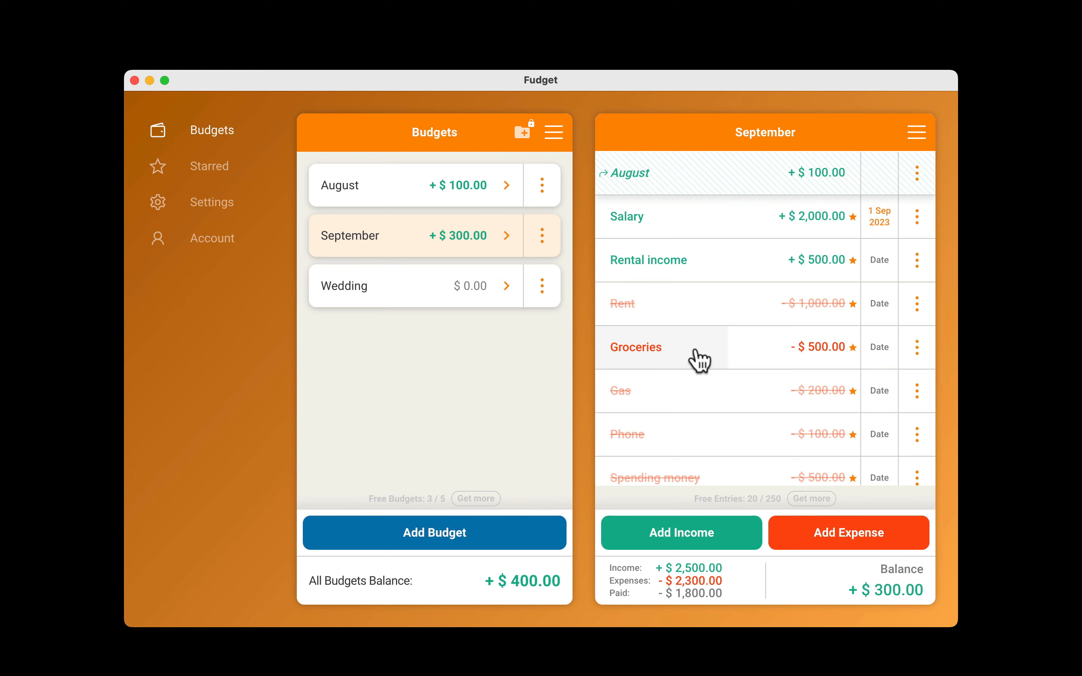
Add the note "Walmart" to the Groceries entry in the September budget.
click(917, 351)
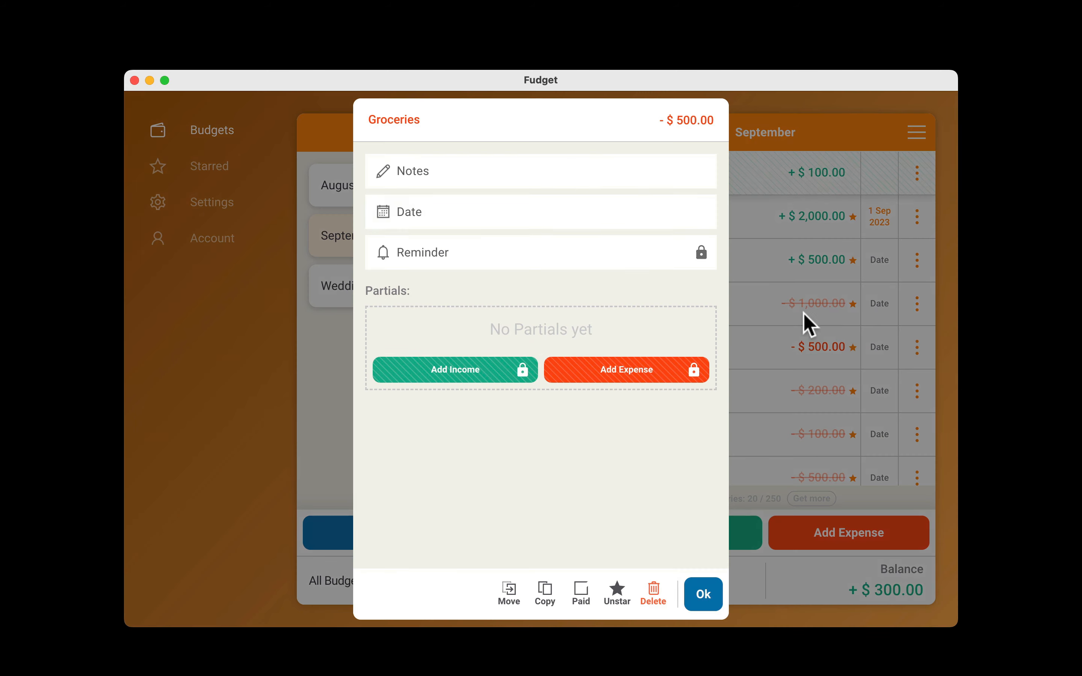
click(546, 177)
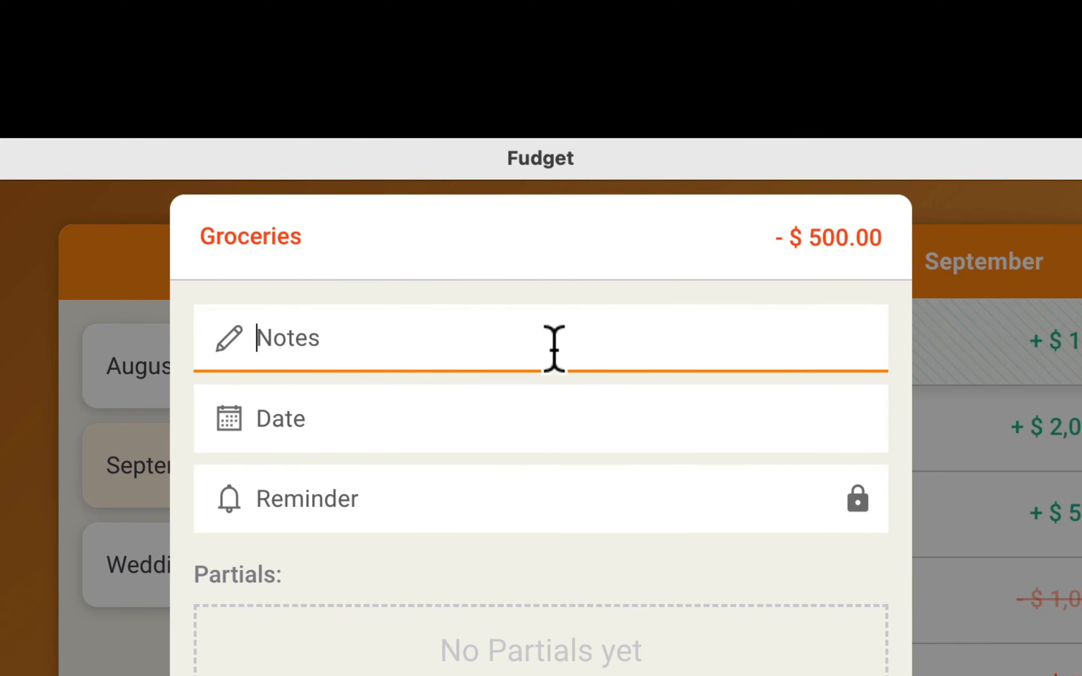
text(Walmart)
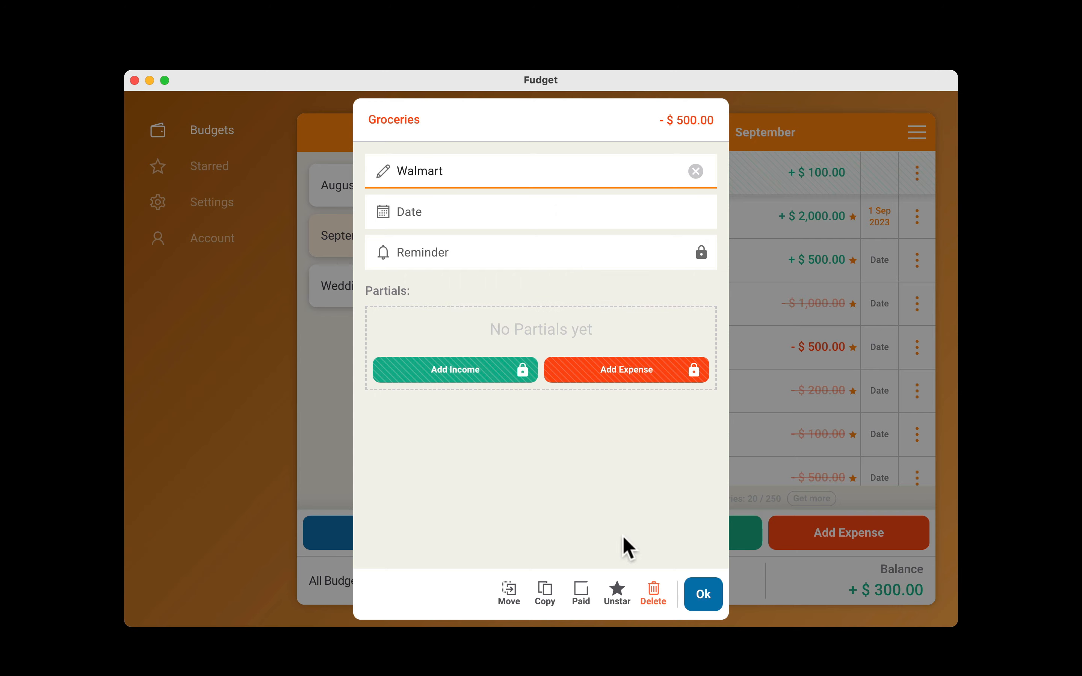
click(702, 595)
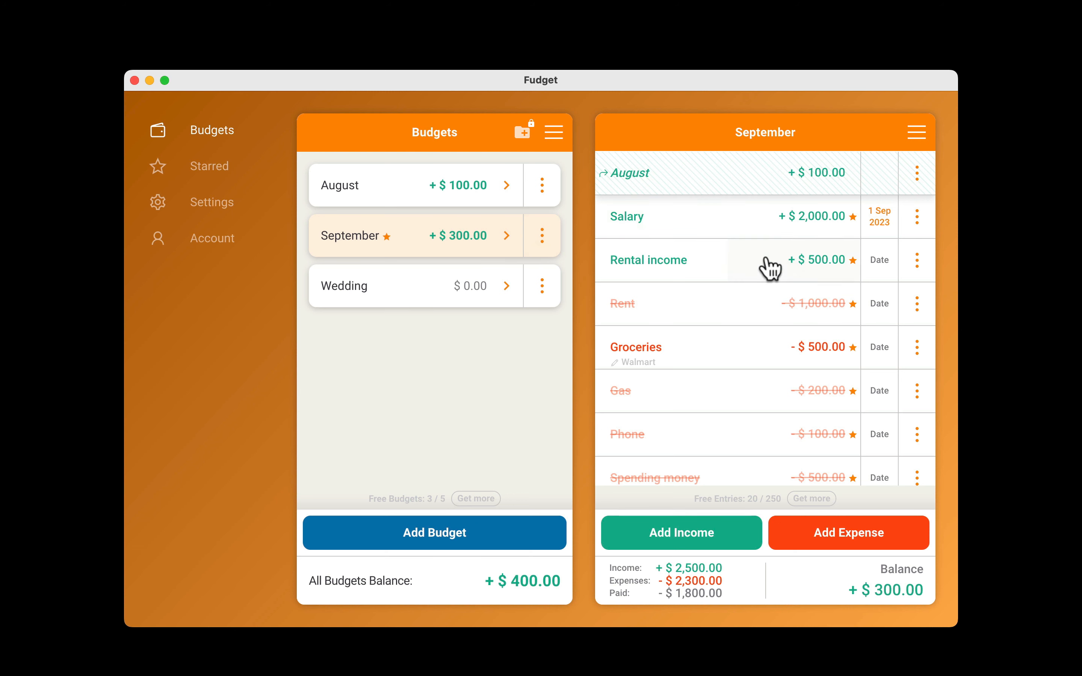
View the September budget's income and expenses charts, excluding the Phone category from the expenses chart before closing them.
click(916, 132)
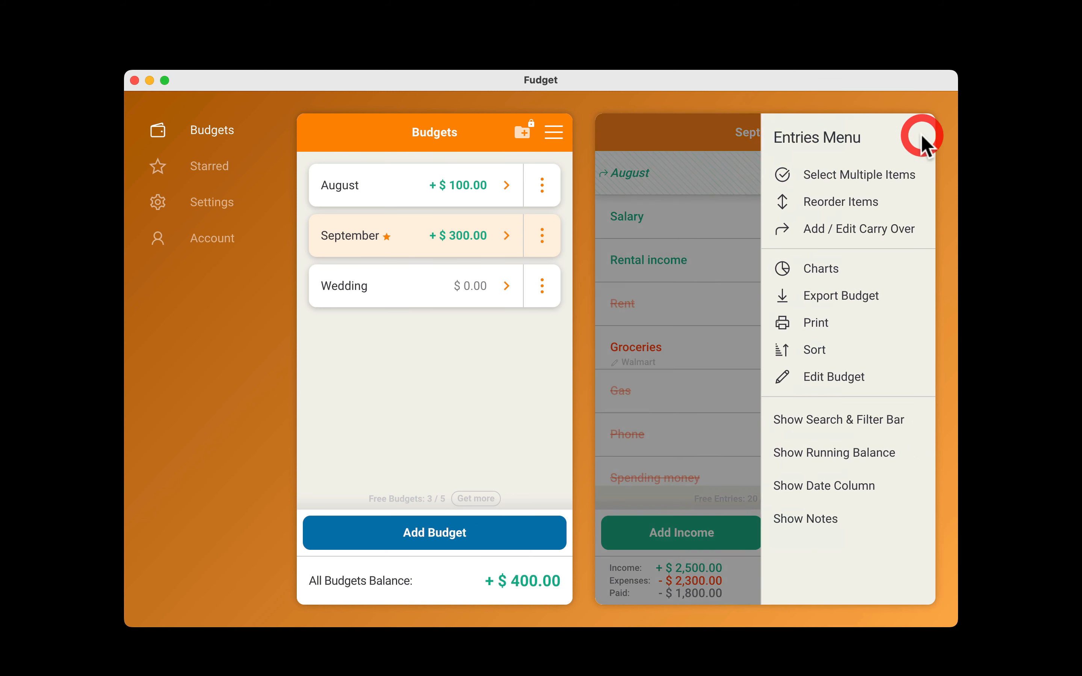
click(837, 269)
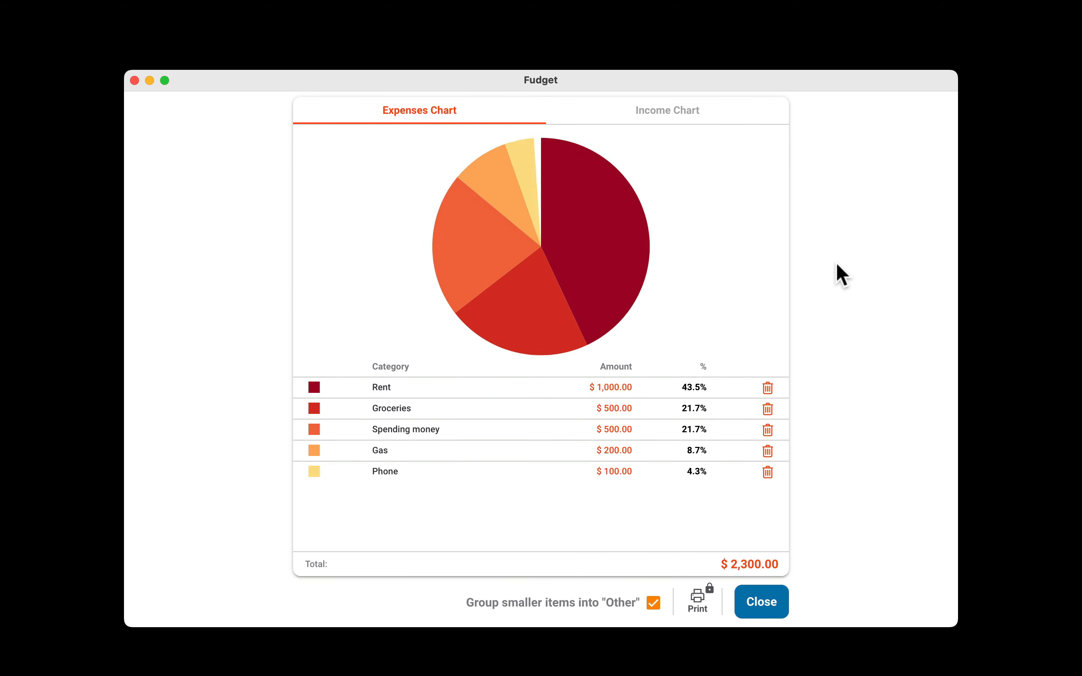
click(665, 115)
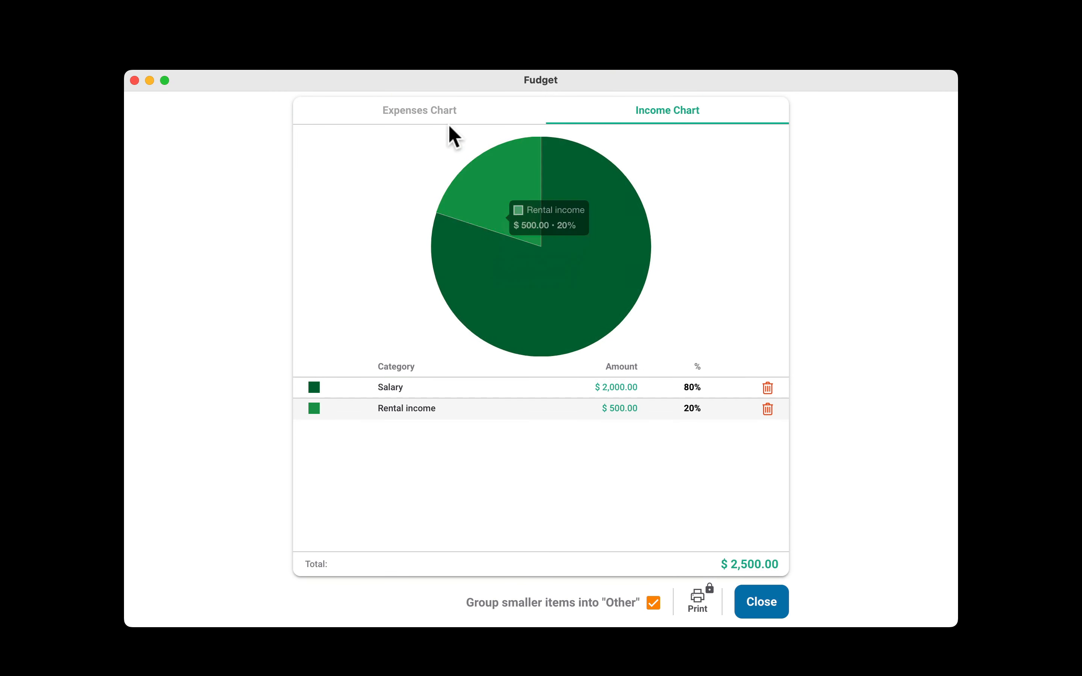
click(444, 115)
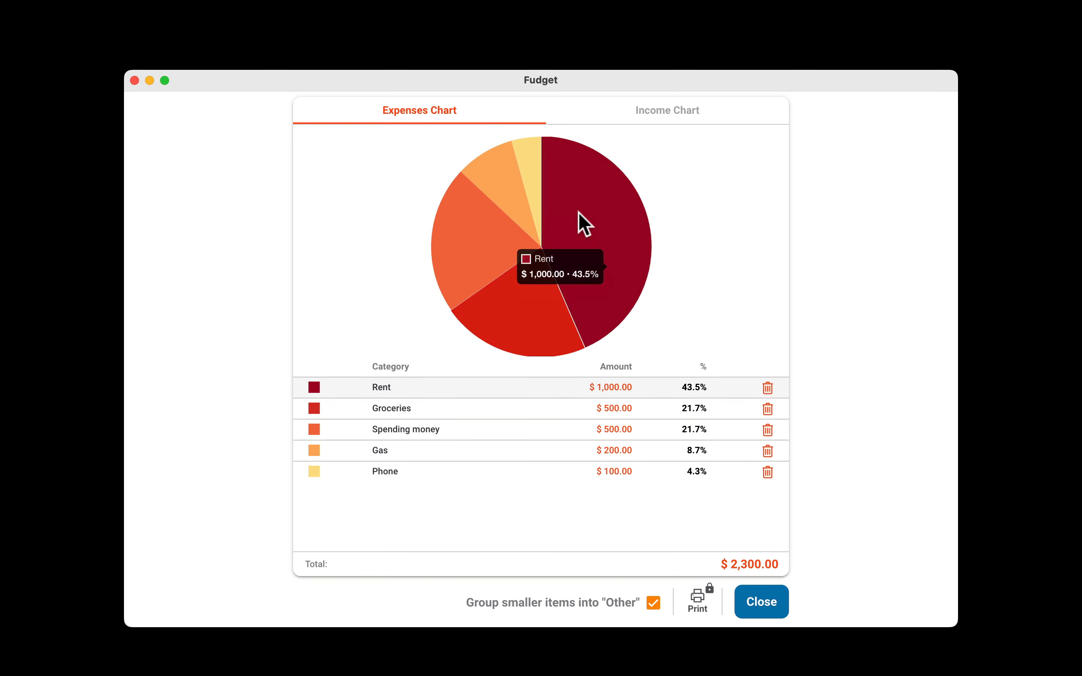
click(767, 474)
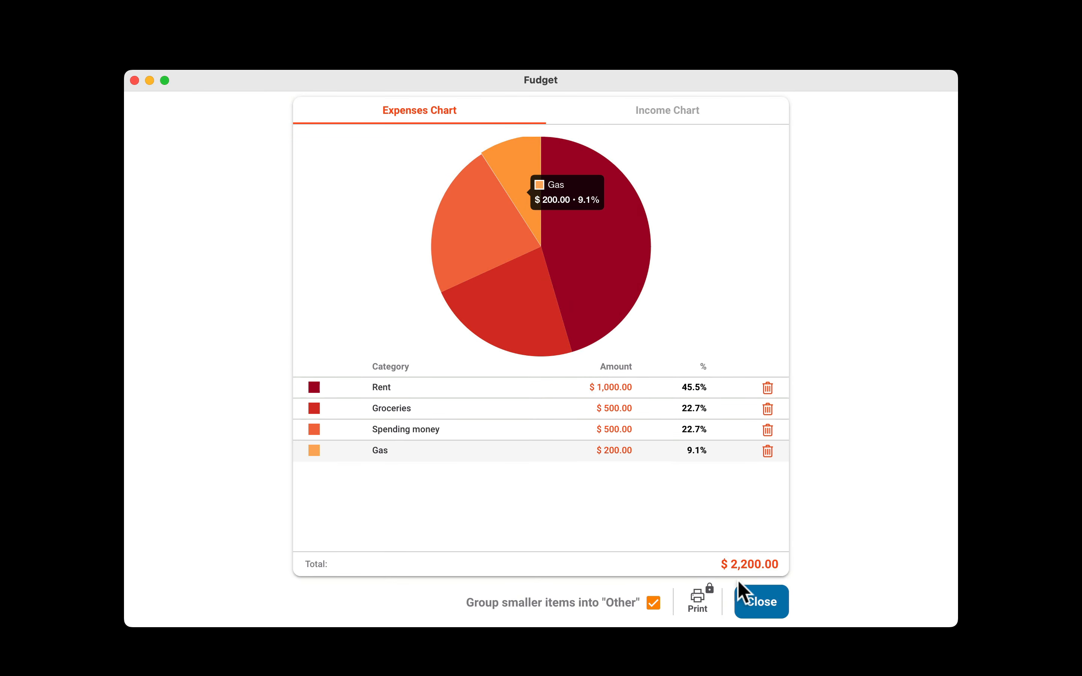
click(762, 609)
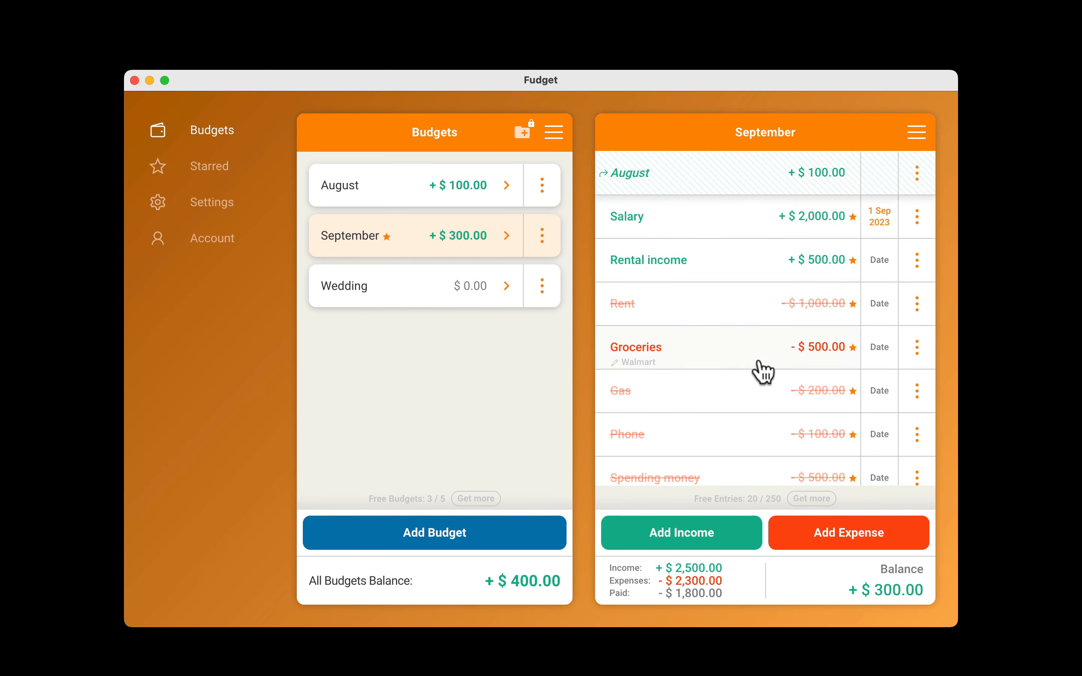
scroll(820, 358, down, 2)
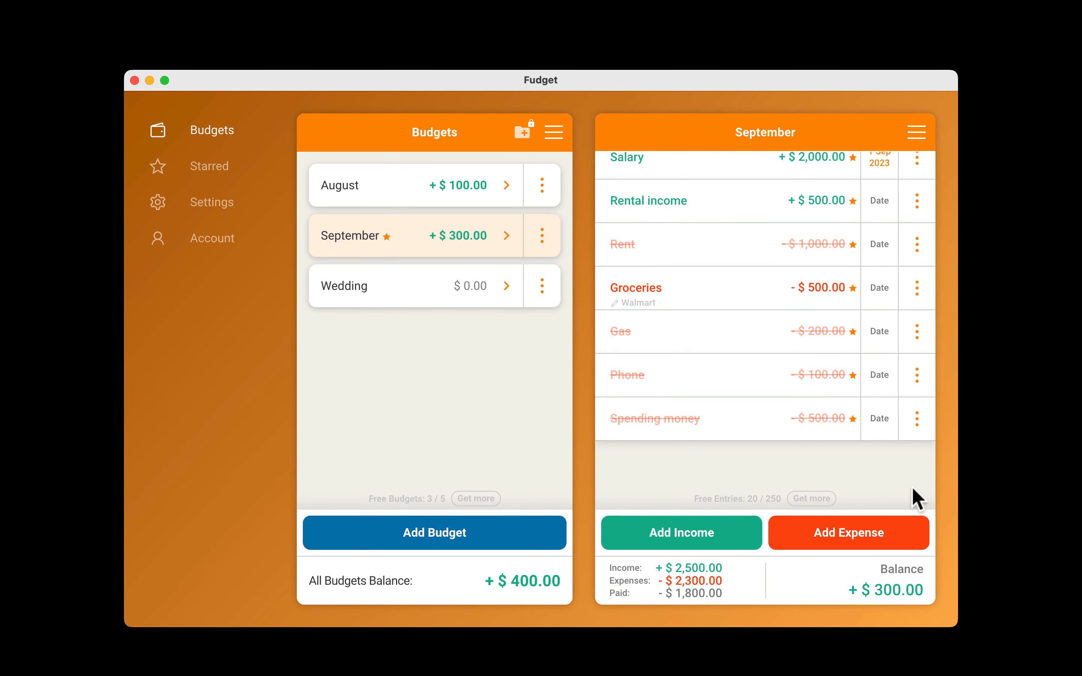
Add a Groceries expense of $50 to the September budget.
click(862, 539)
text(Gr)
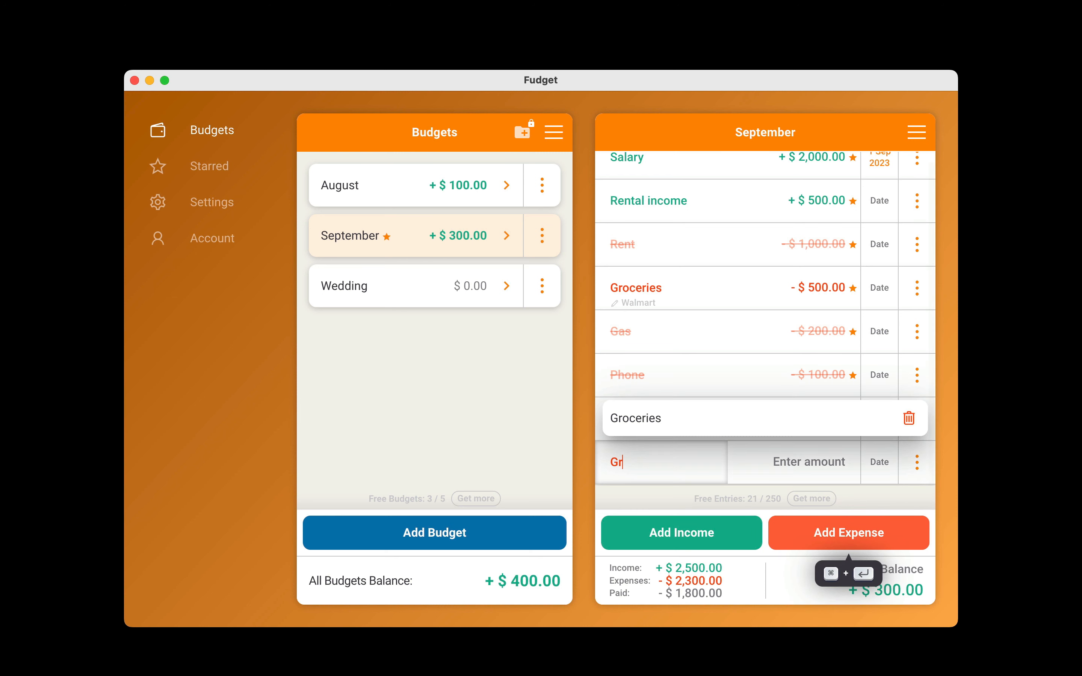
text(ocer)
key(Return)
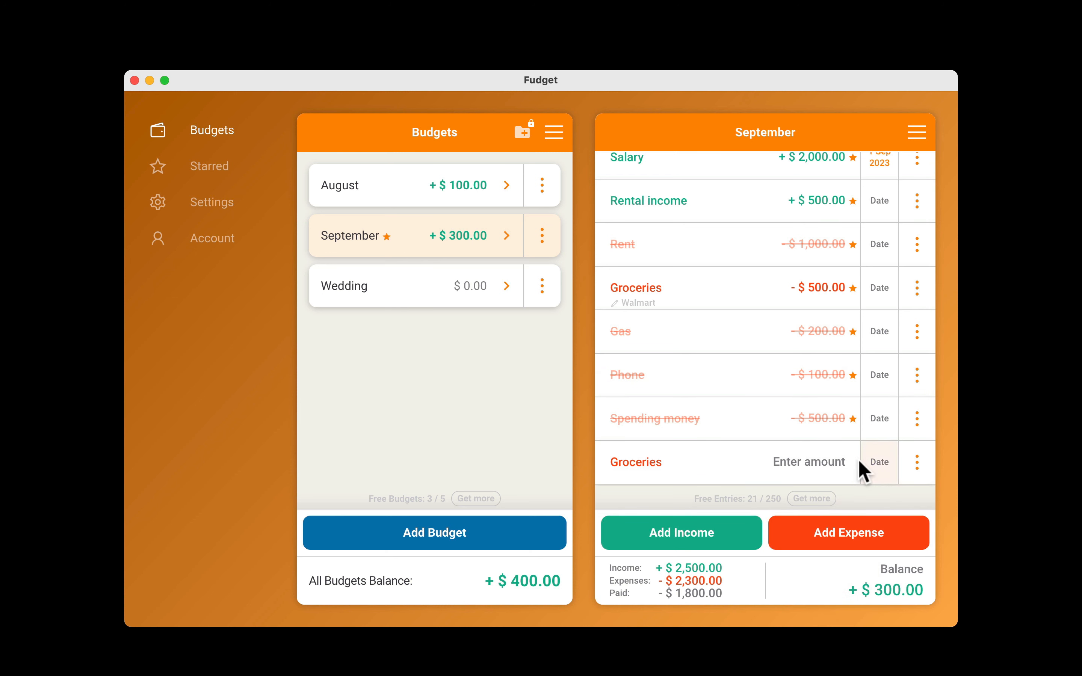
click(847, 462)
text(50)
key(Return)
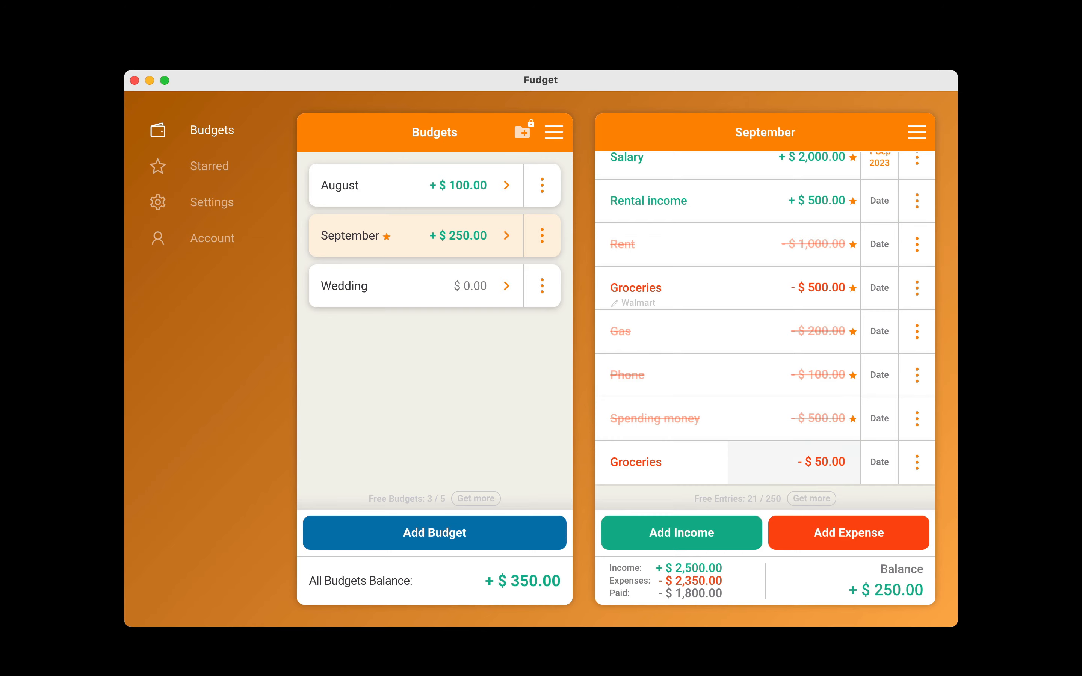
Add the note "Target" to the $50 Groceries expense.
click(918, 458)
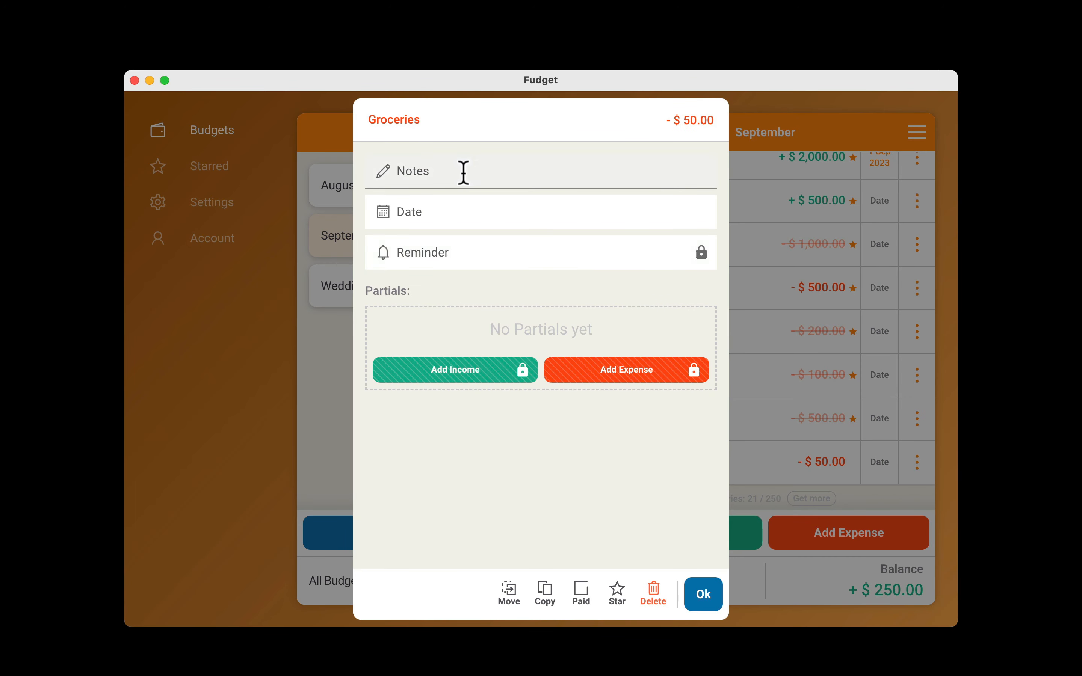
click(464, 171)
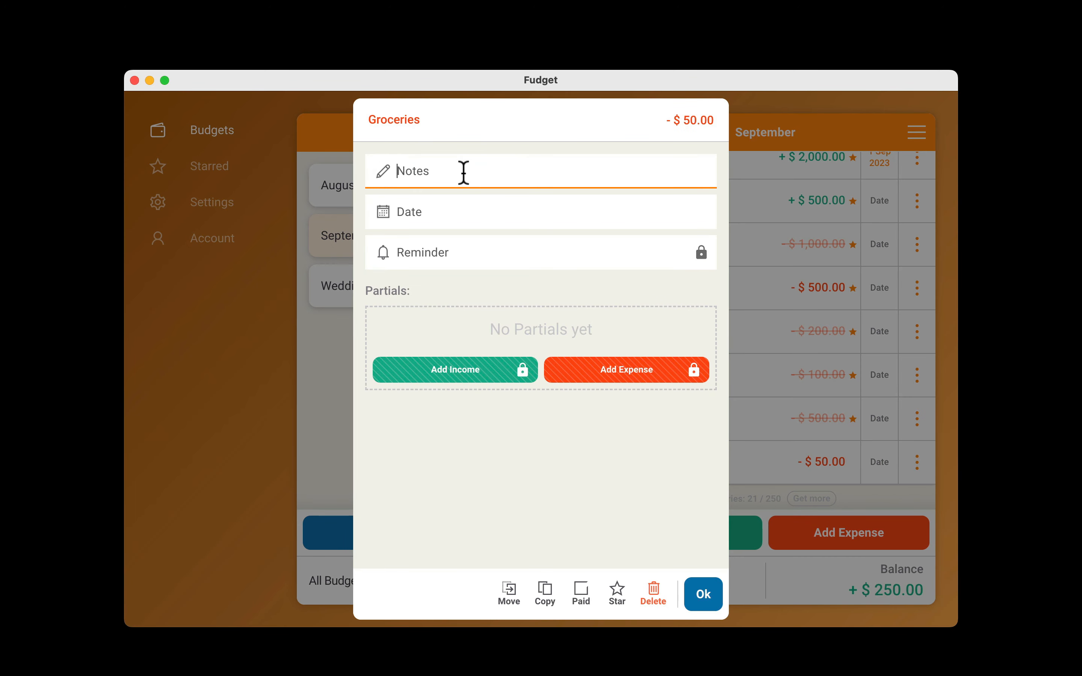
click(702, 596)
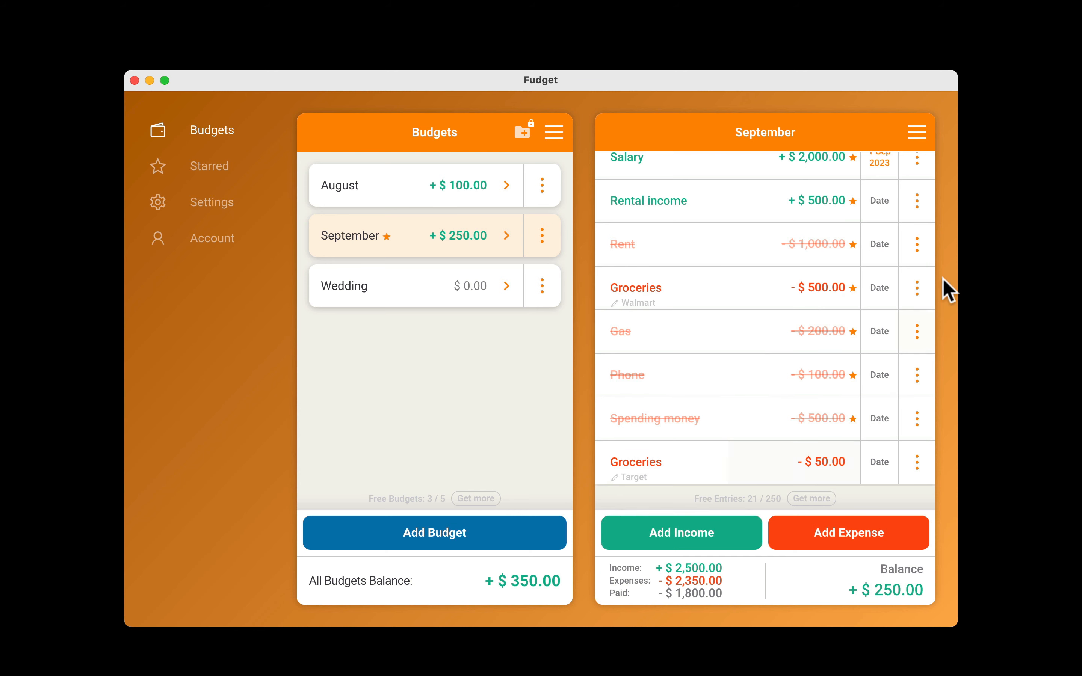
View the charts for the September budget again.
click(916, 133)
click(826, 267)
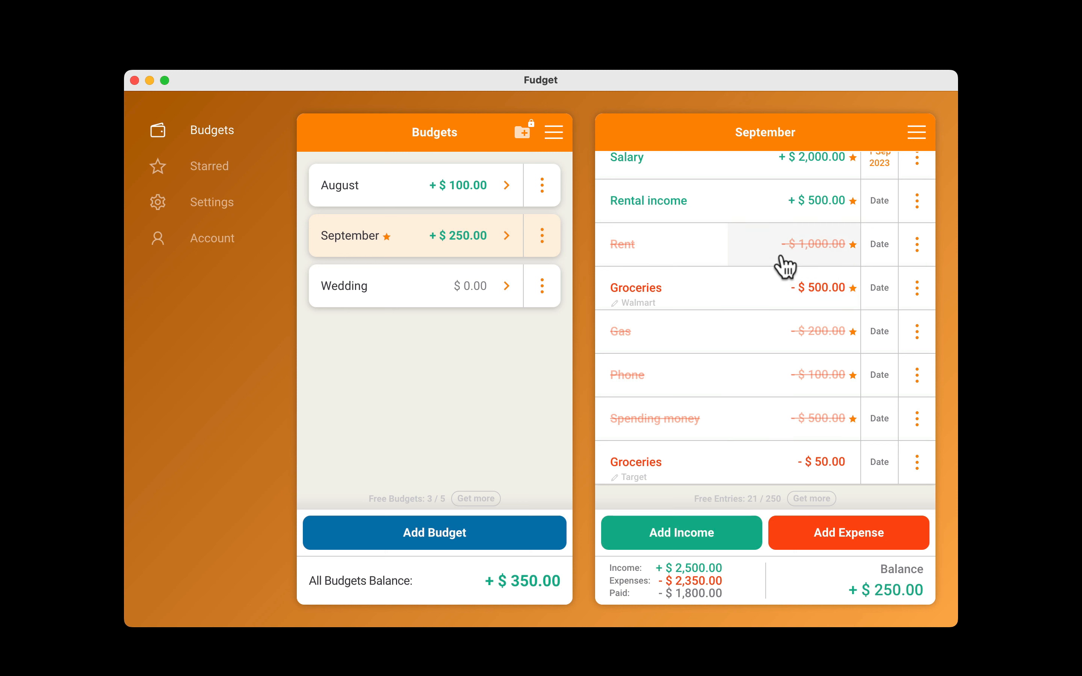
Show the search and filter bar and filter the September entries to income only.
click(916, 133)
click(825, 428)
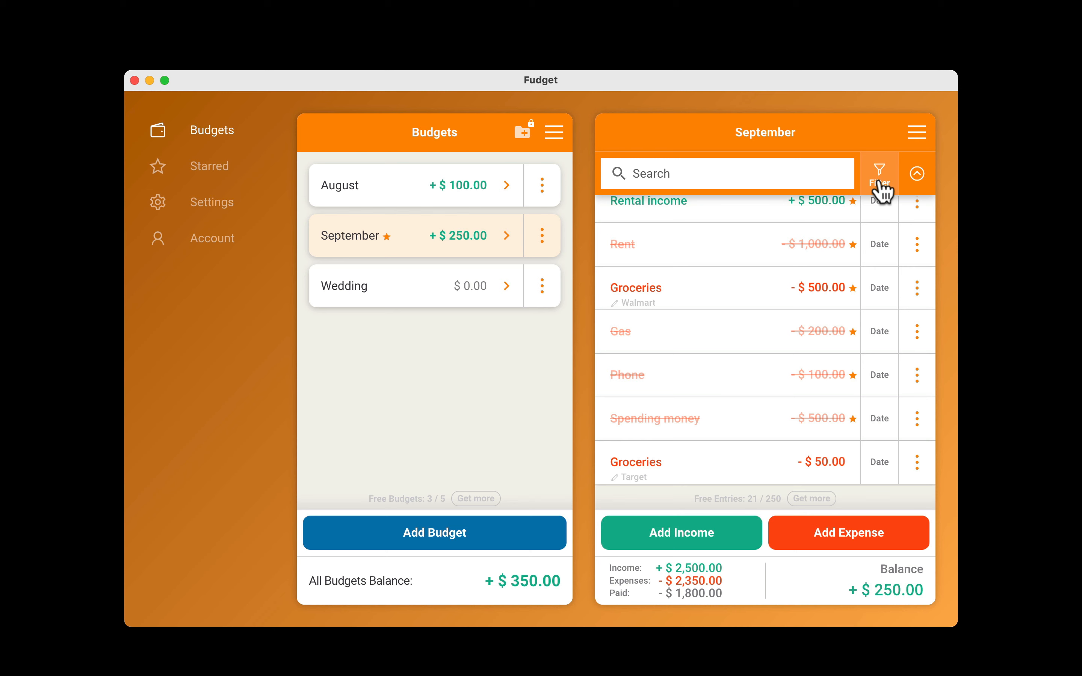
click(881, 190)
click(780, 266)
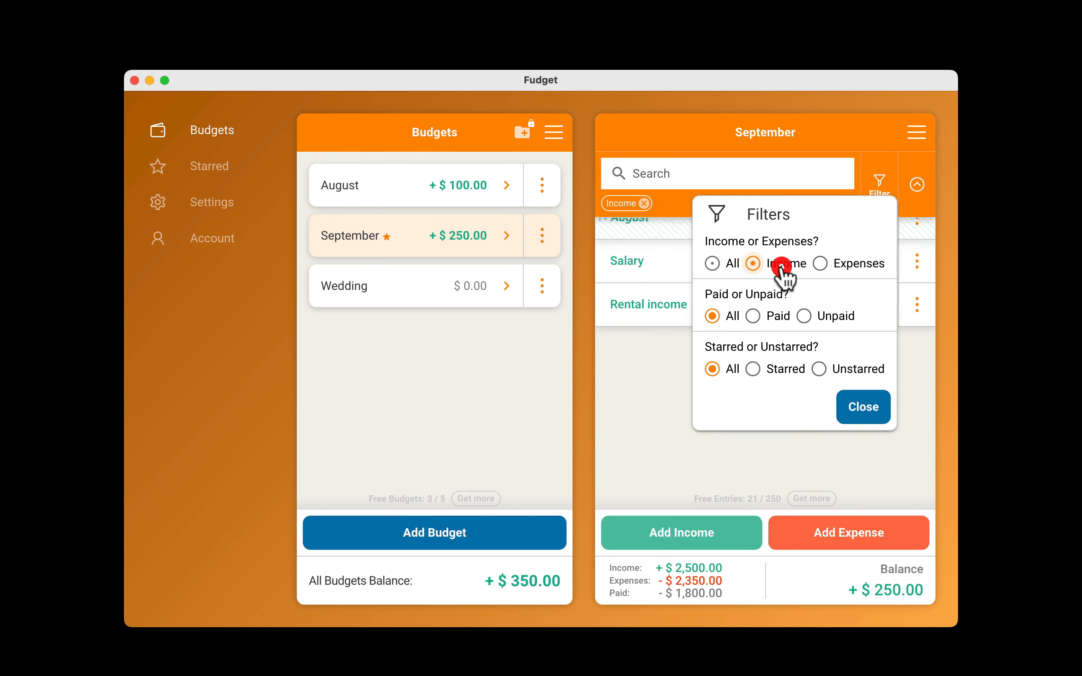
click(863, 404)
Filter the September entries to expenses only, and restore the income or expenses filter to All.
click(881, 192)
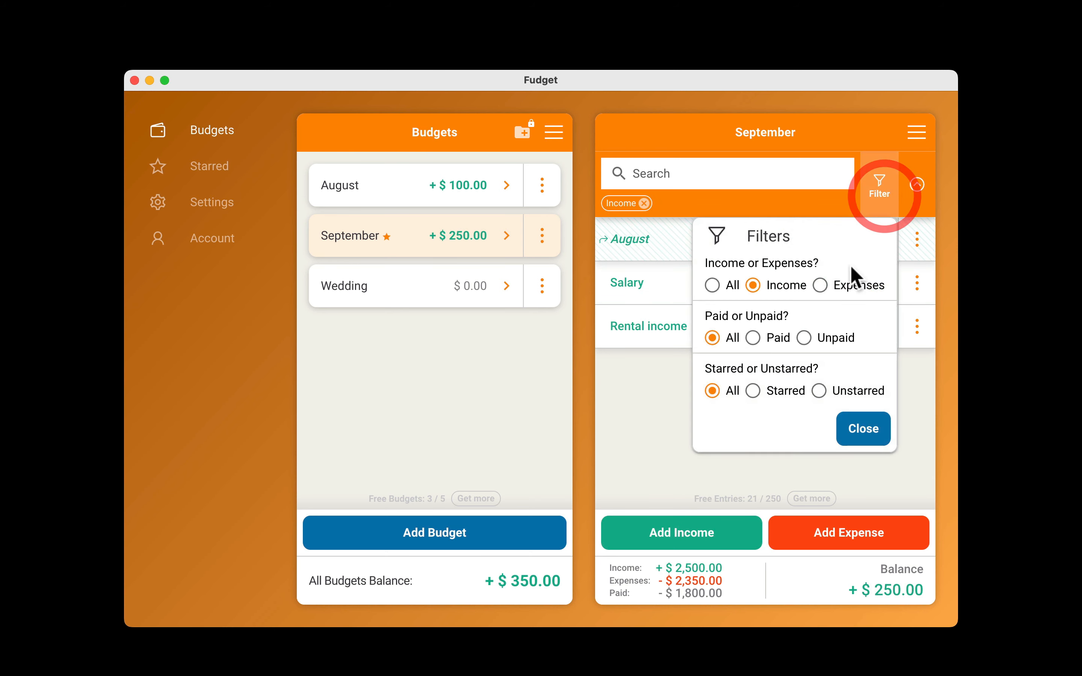
click(850, 286)
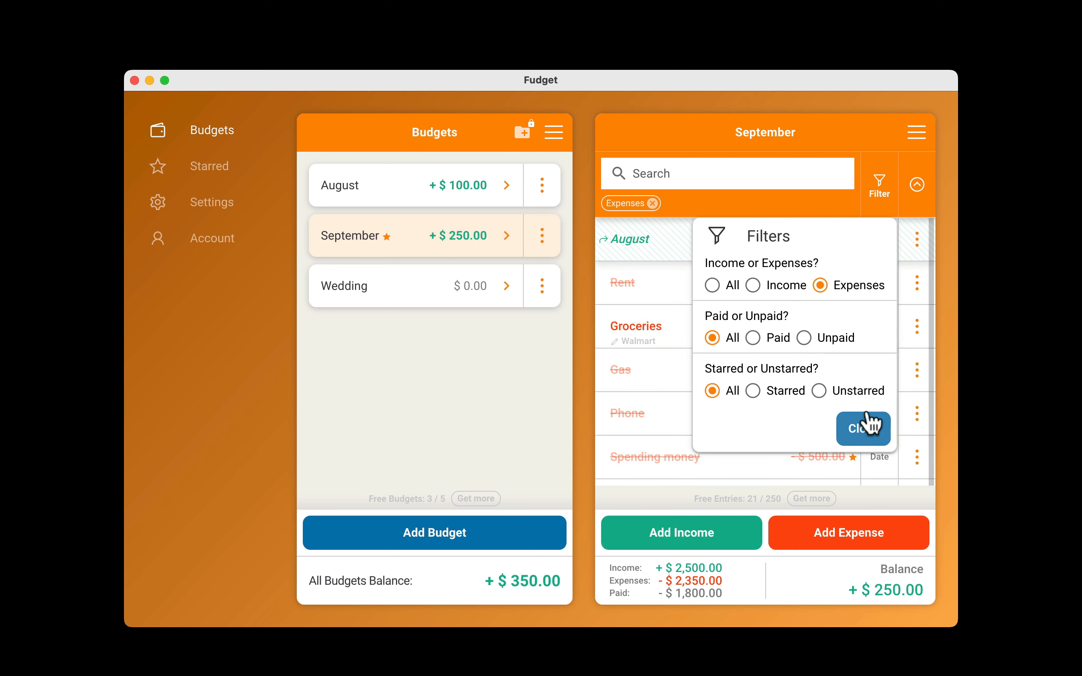
click(732, 285)
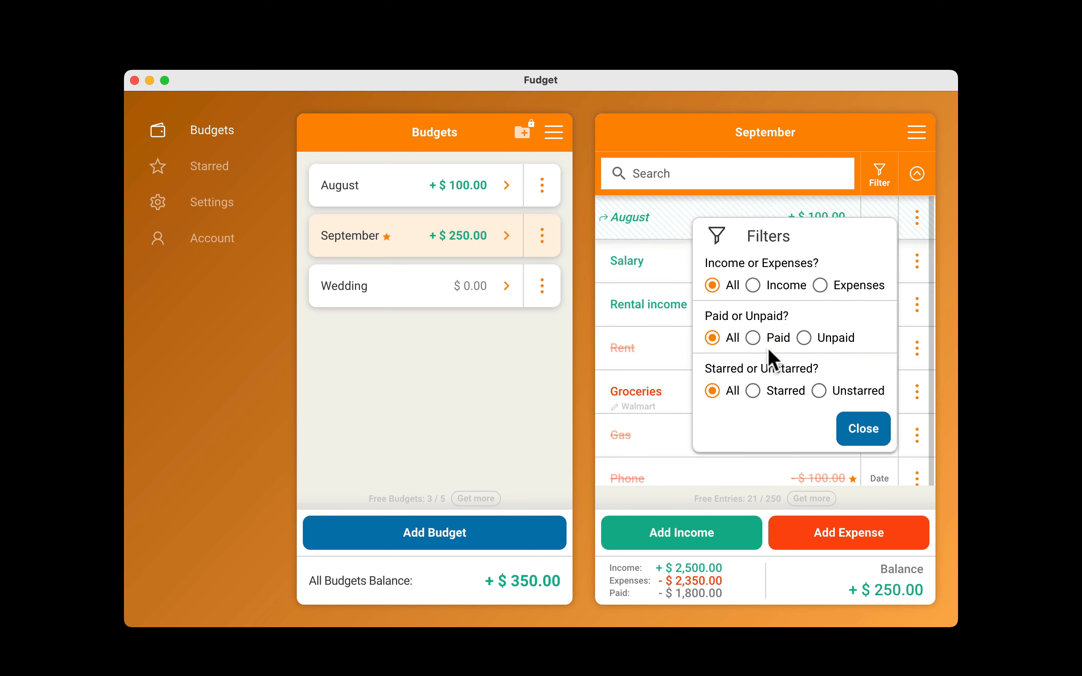
Filter the September entries by Paid and by Unpaid, and restore that filter to All.
click(762, 338)
click(863, 429)
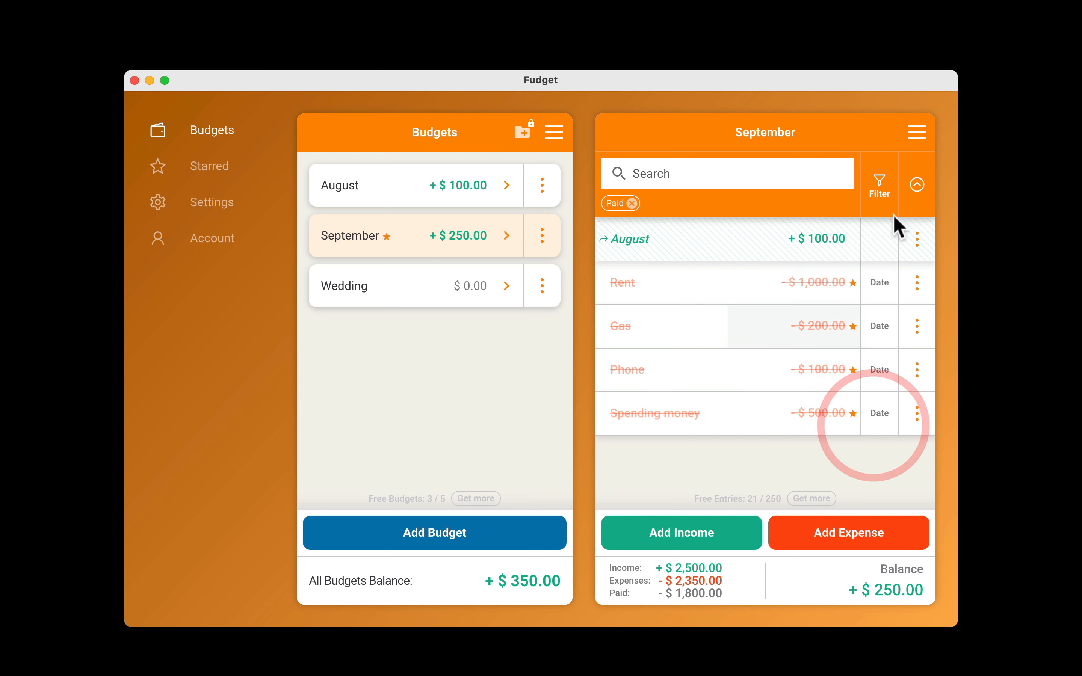
click(876, 184)
click(832, 339)
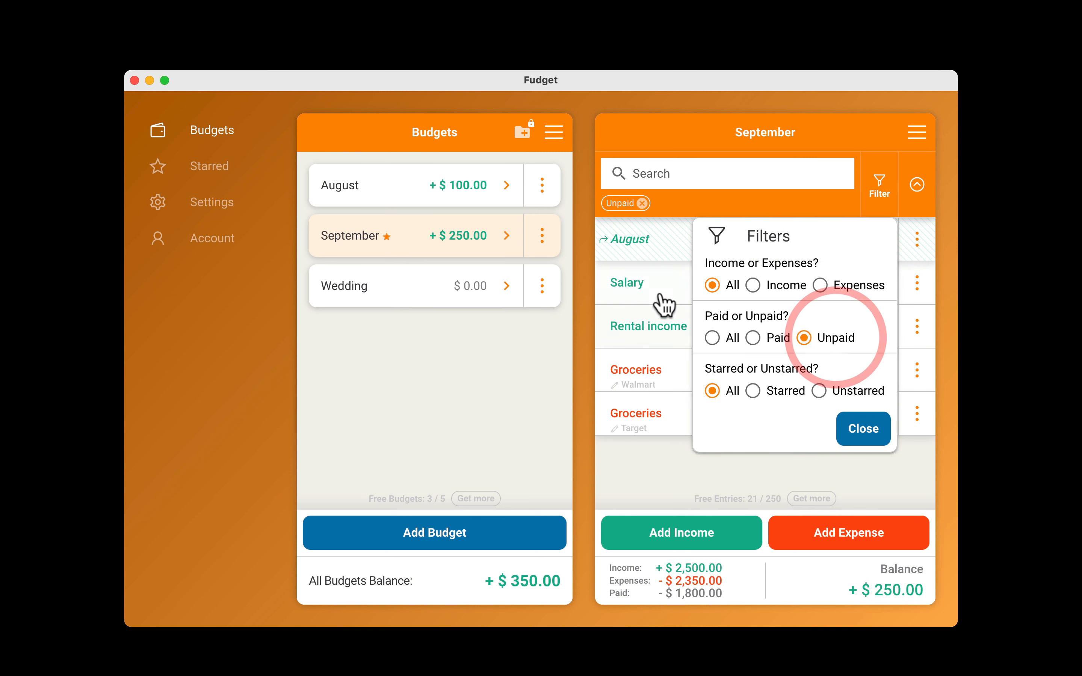
click(726, 338)
Filter the September entries by Starred and by Unstarred, and remove the filter.
click(788, 390)
click(875, 436)
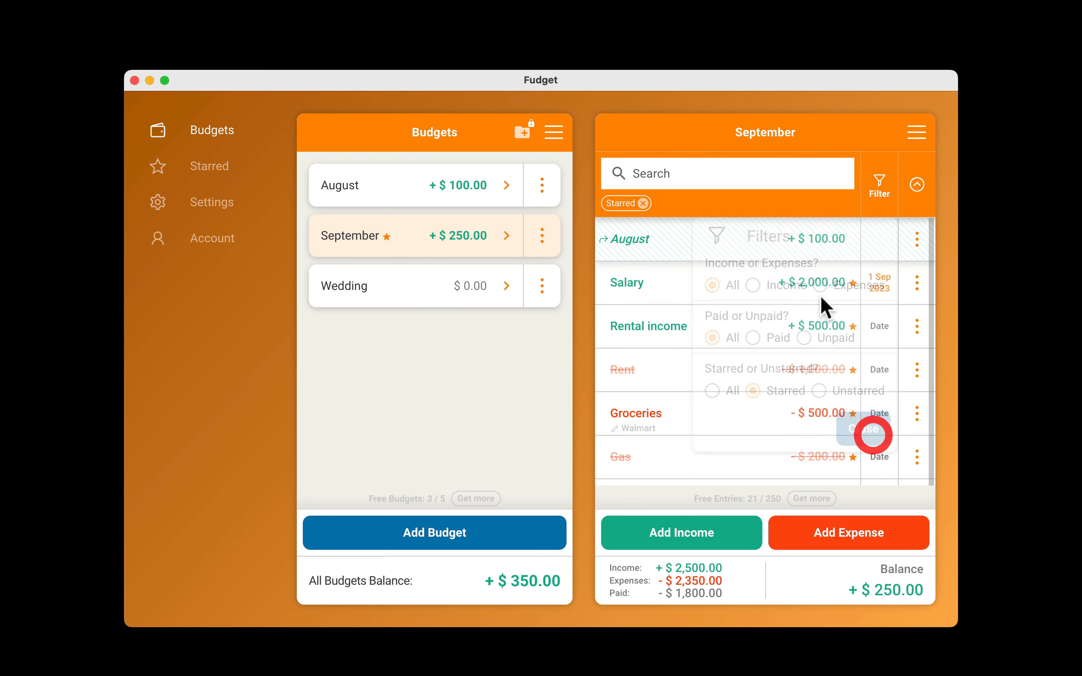
click(875, 202)
click(818, 390)
click(863, 429)
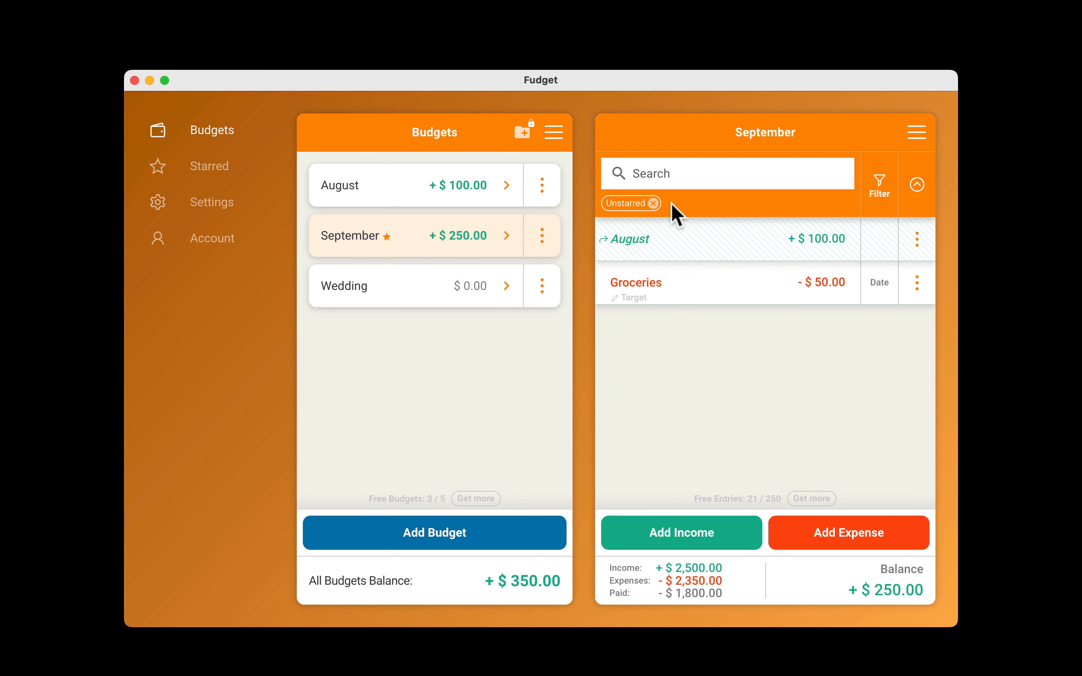
click(653, 203)
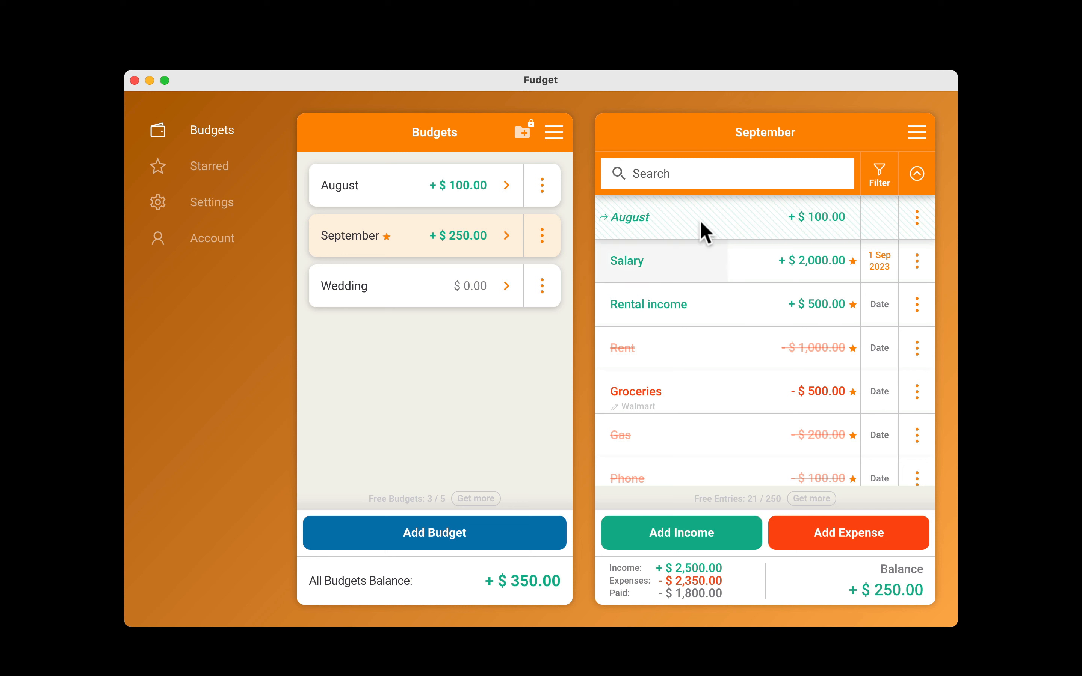
Search the September entries for "gro" and examine the name, amount, details and action options of the Walmart Groceries entry.
click(684, 176)
text(gro)
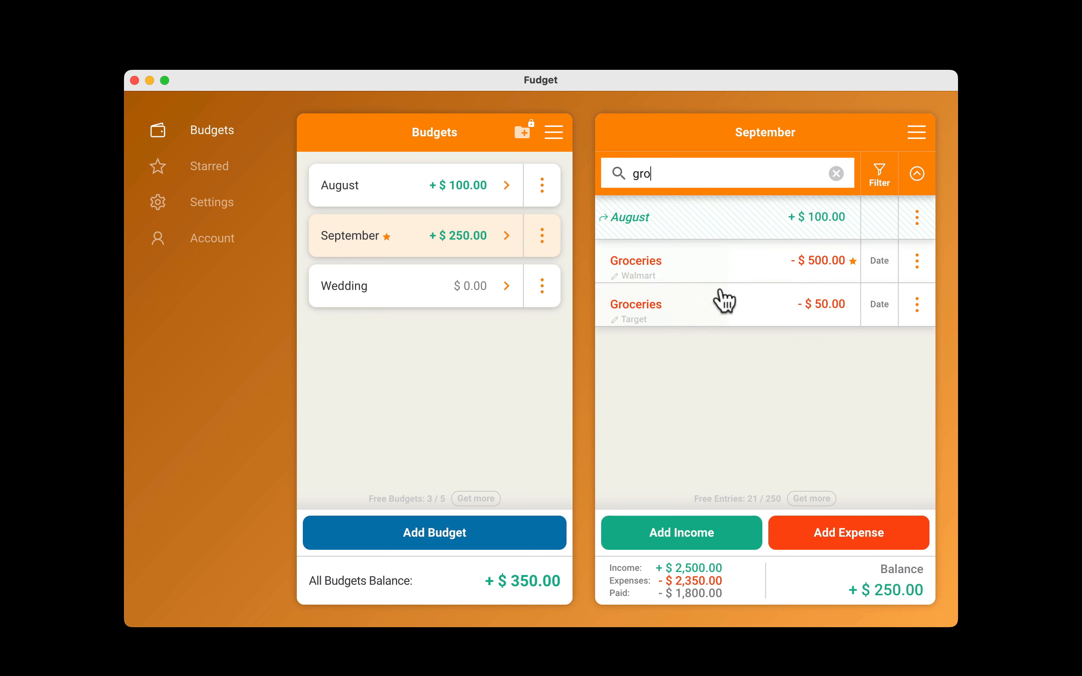
click(687, 263)
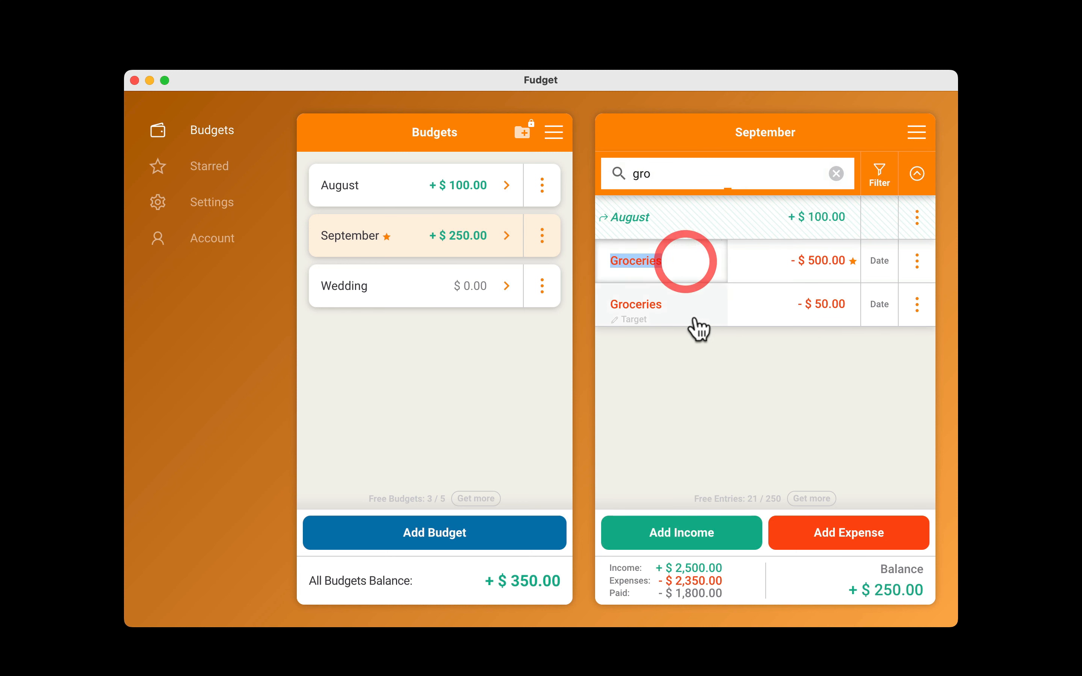
click(799, 262)
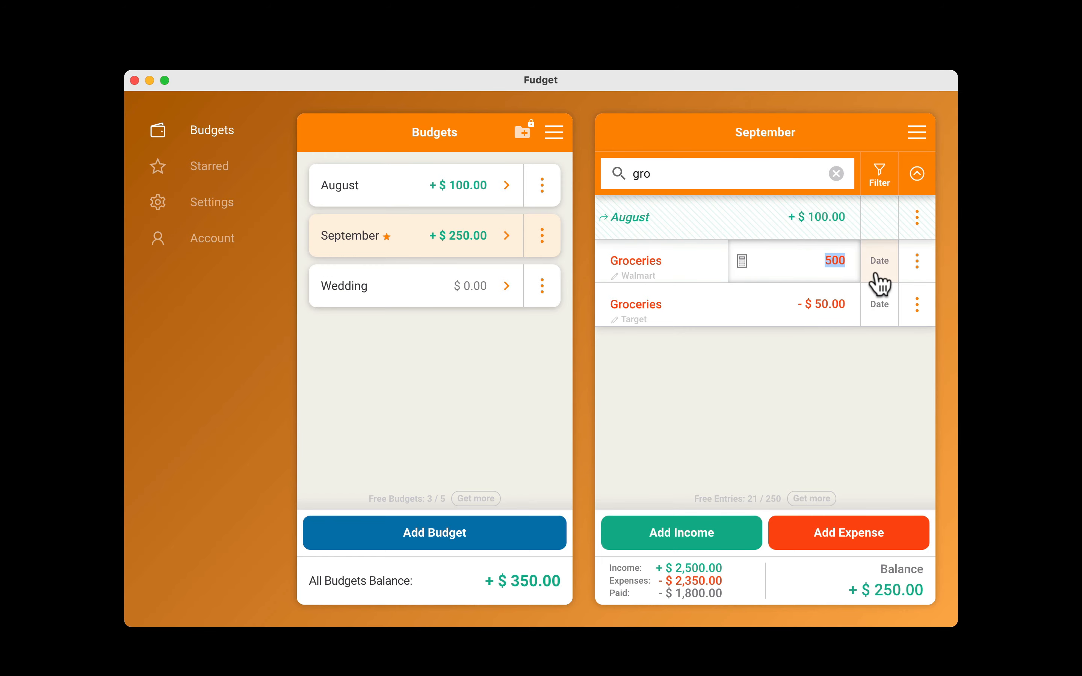
click(916, 261)
click(720, 595)
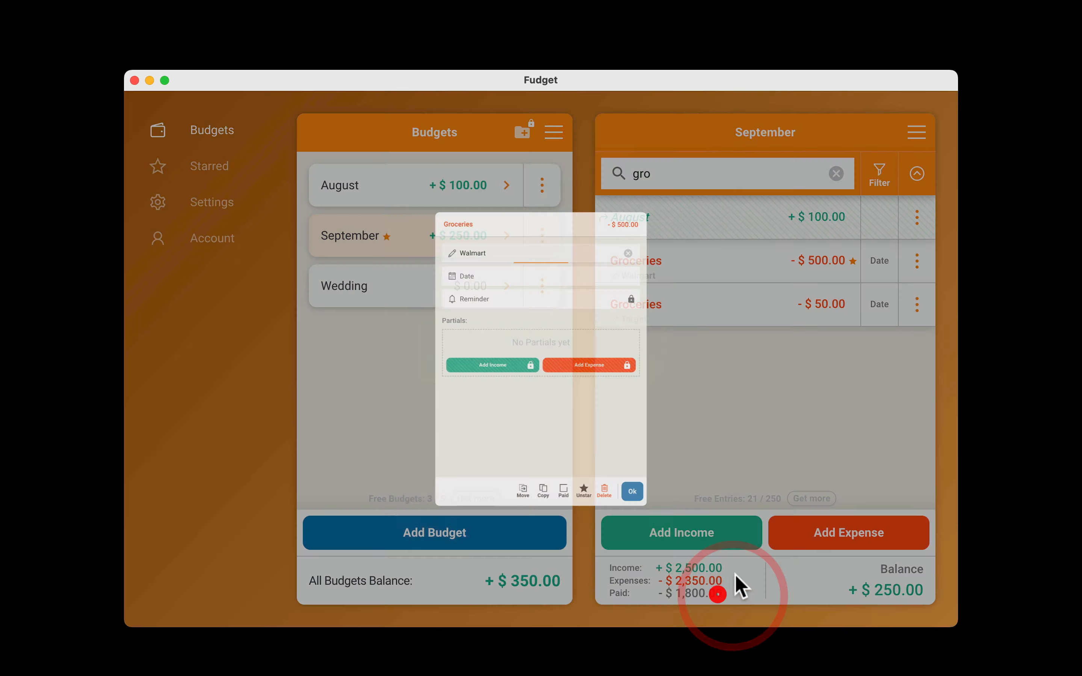
drag(832, 253, 800, 295)
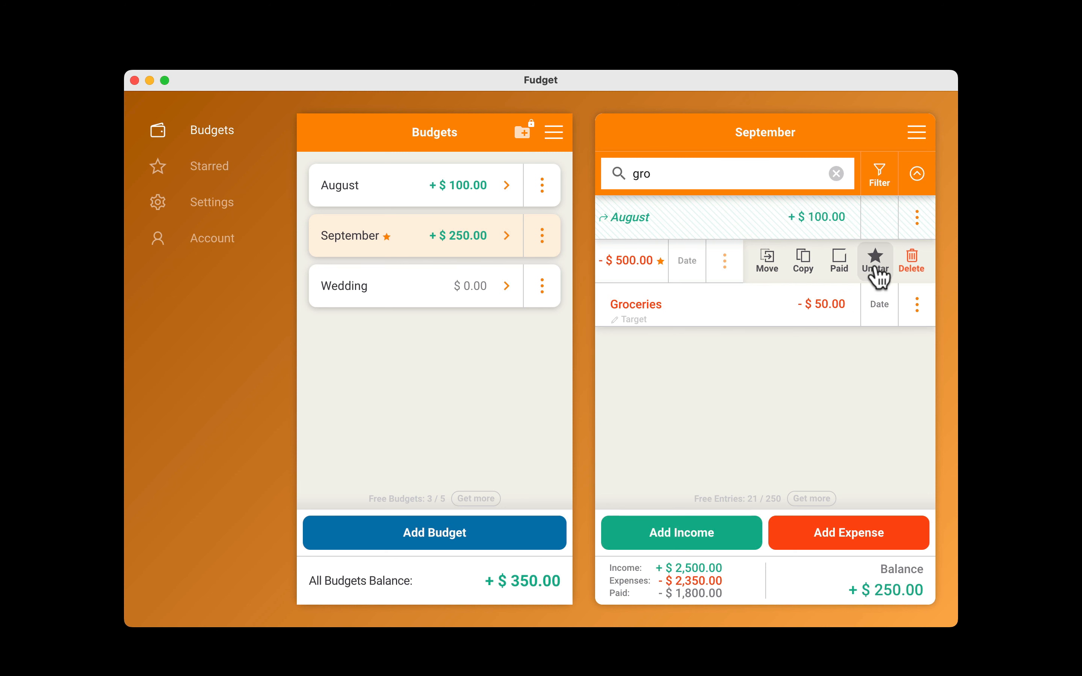
click(812, 382)
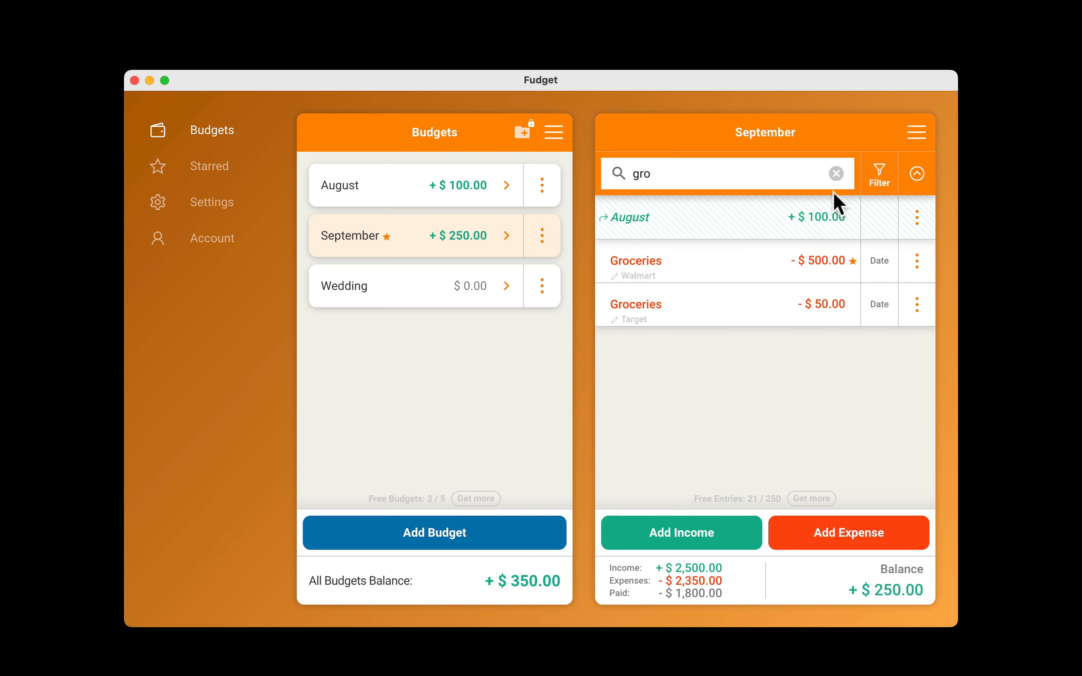
Hide the search and filter bar and show the running balance for the September entries.
click(917, 174)
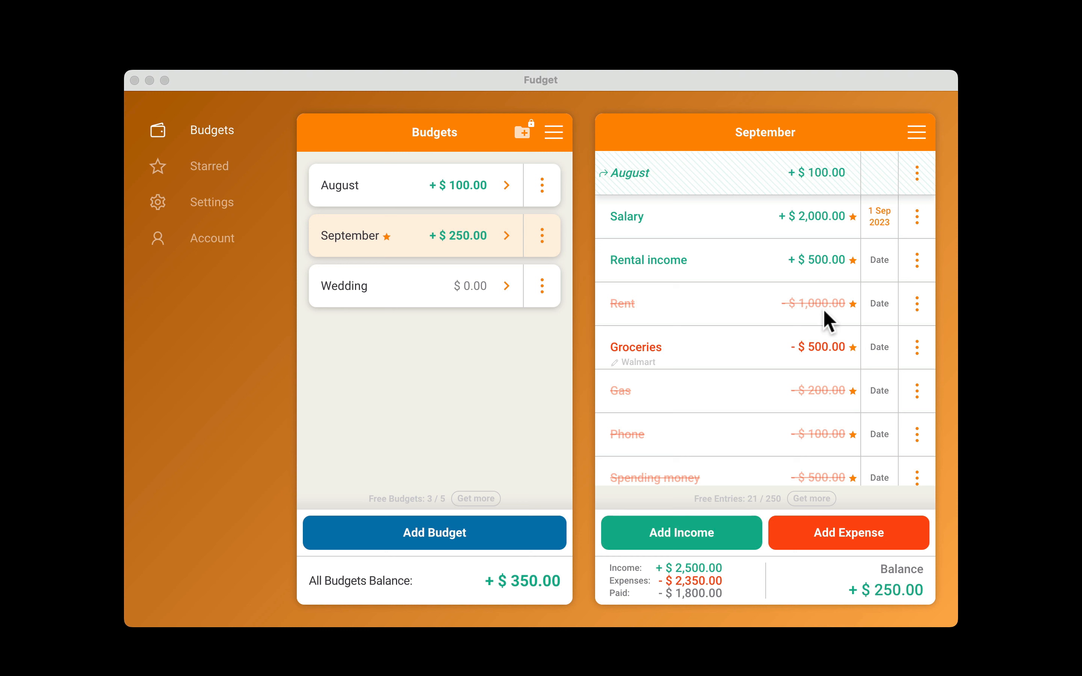
click(915, 131)
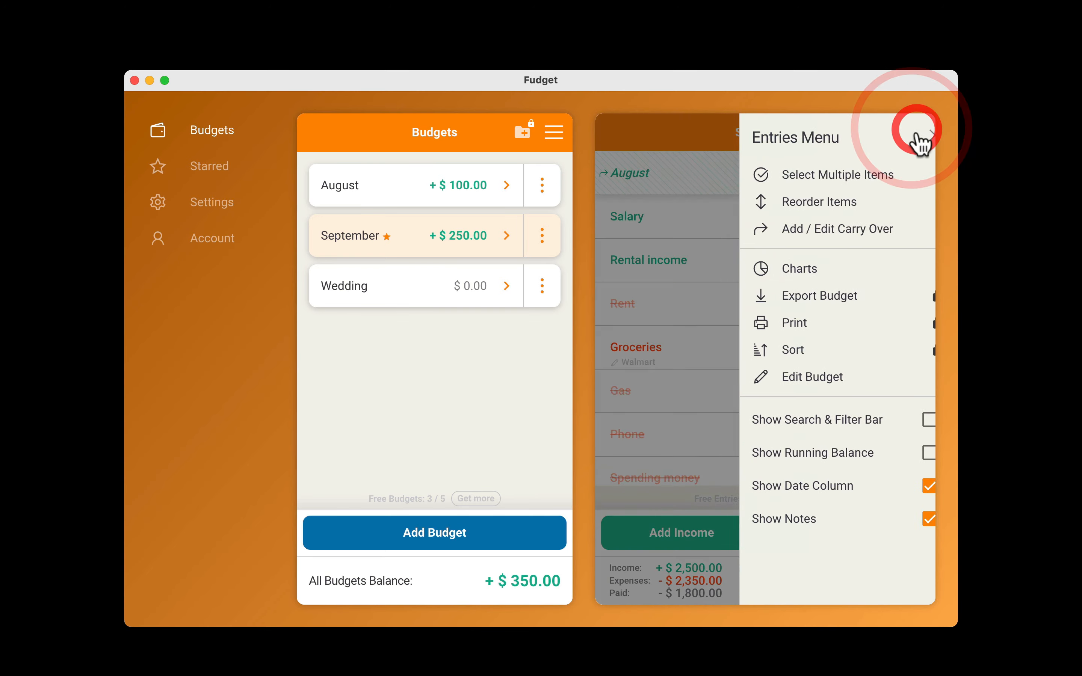
click(825, 456)
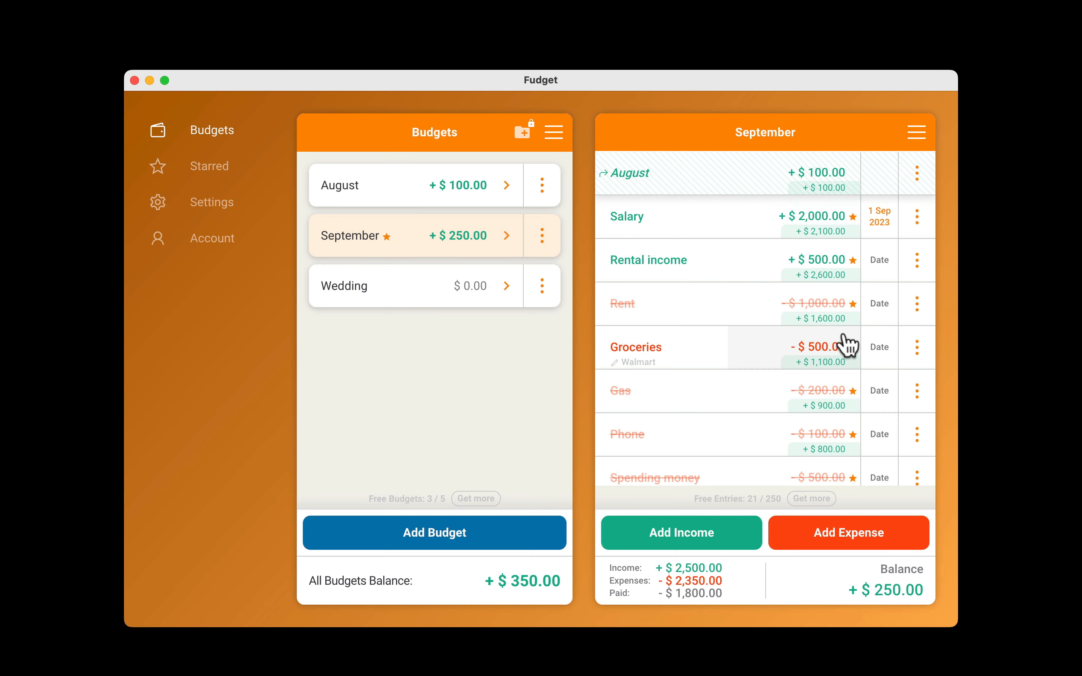
Set the September Rent expense to $1,500.
click(826, 308)
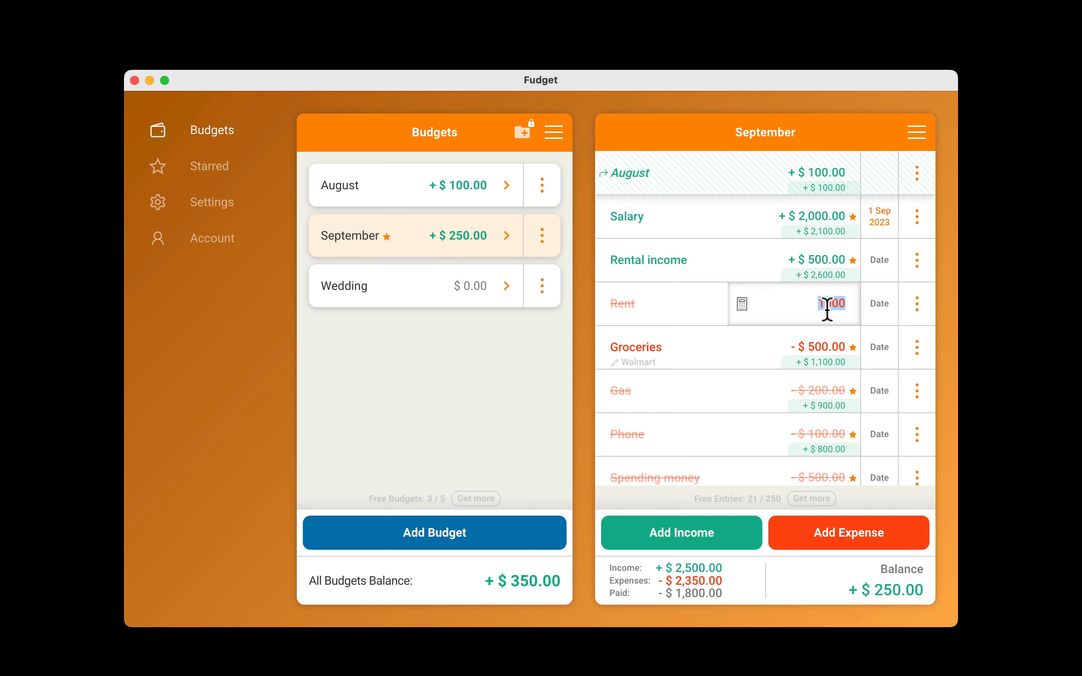
key(Return)
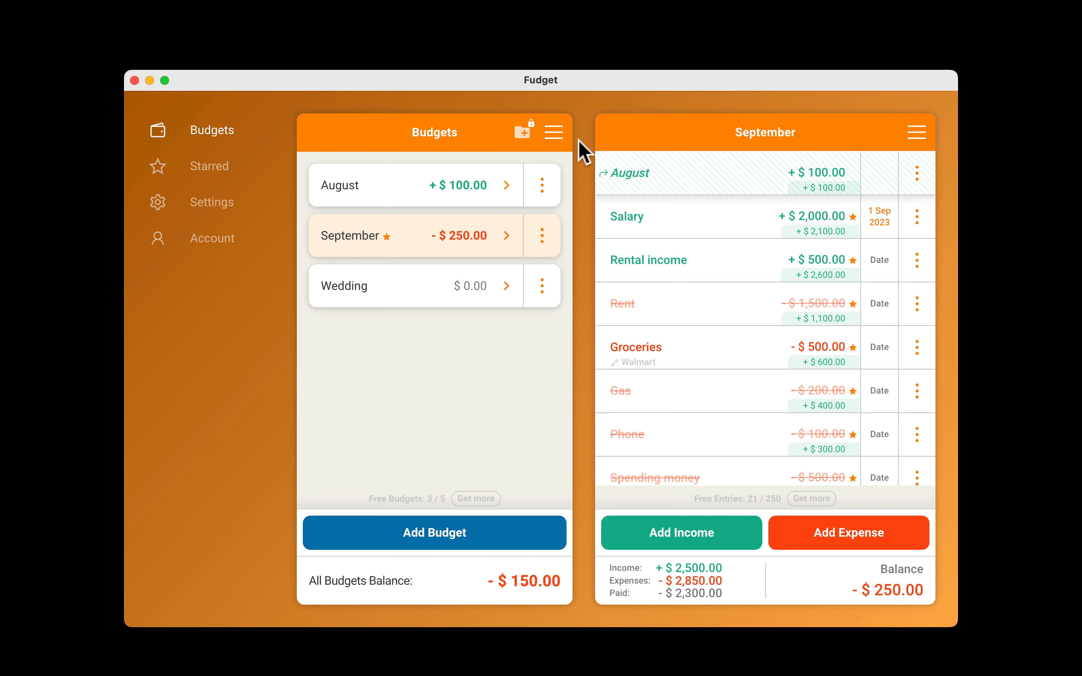
View the instructions for restoring data from Fudget Classic in the Account settings, and cancel the restore.
click(214, 204)
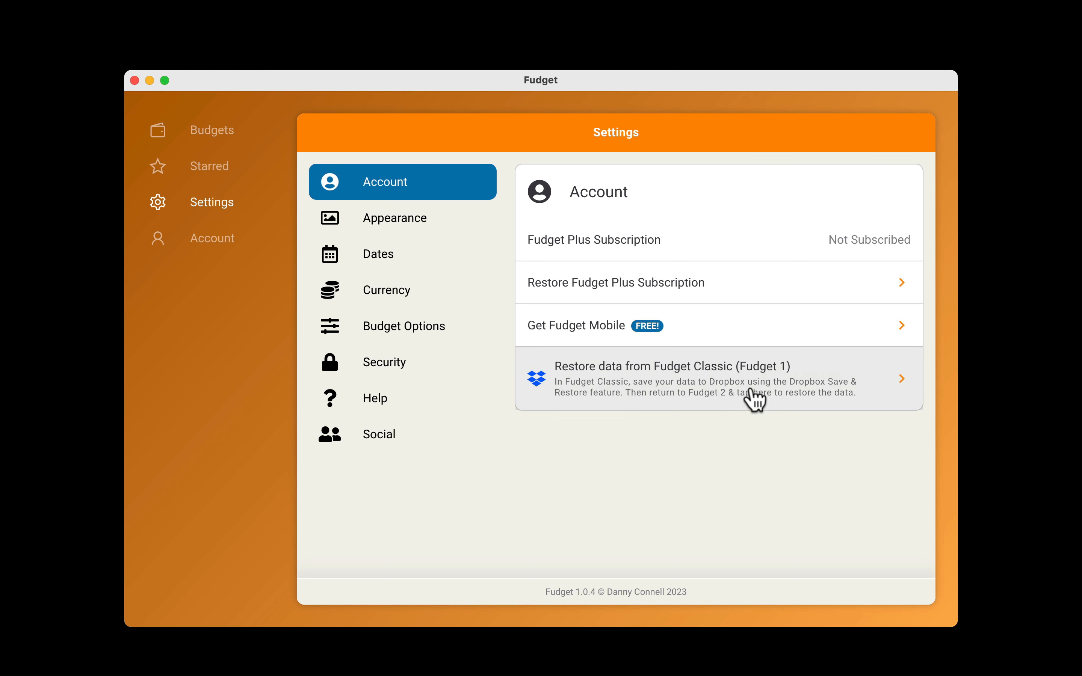
click(691, 388)
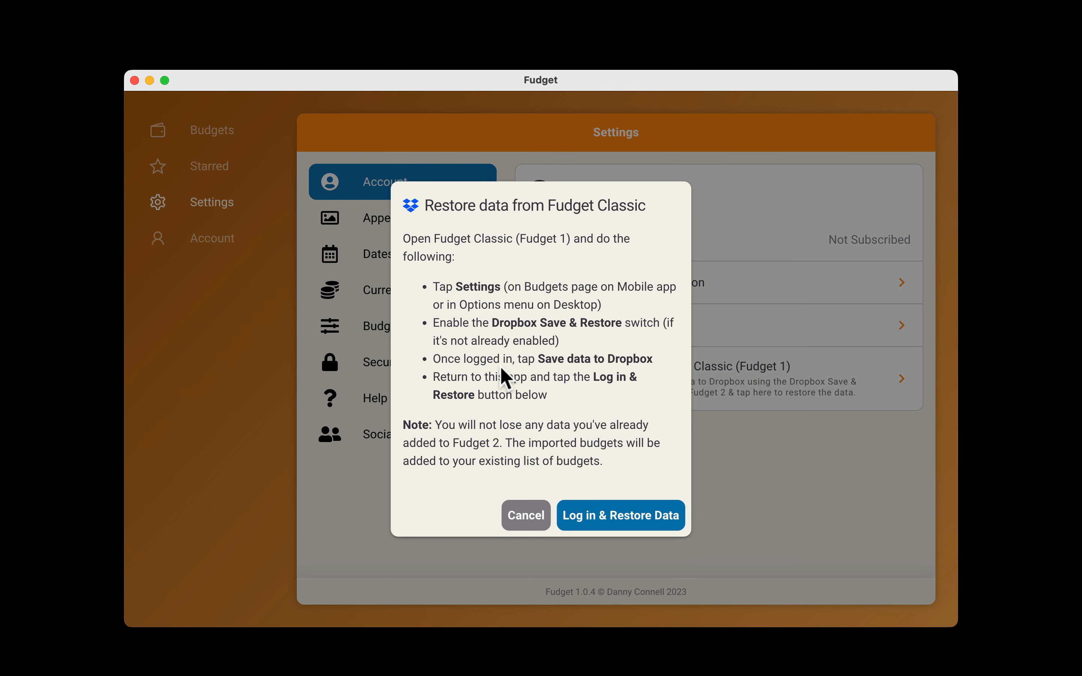
click(526, 515)
View the Appearance settings and the available language choices.
click(436, 219)
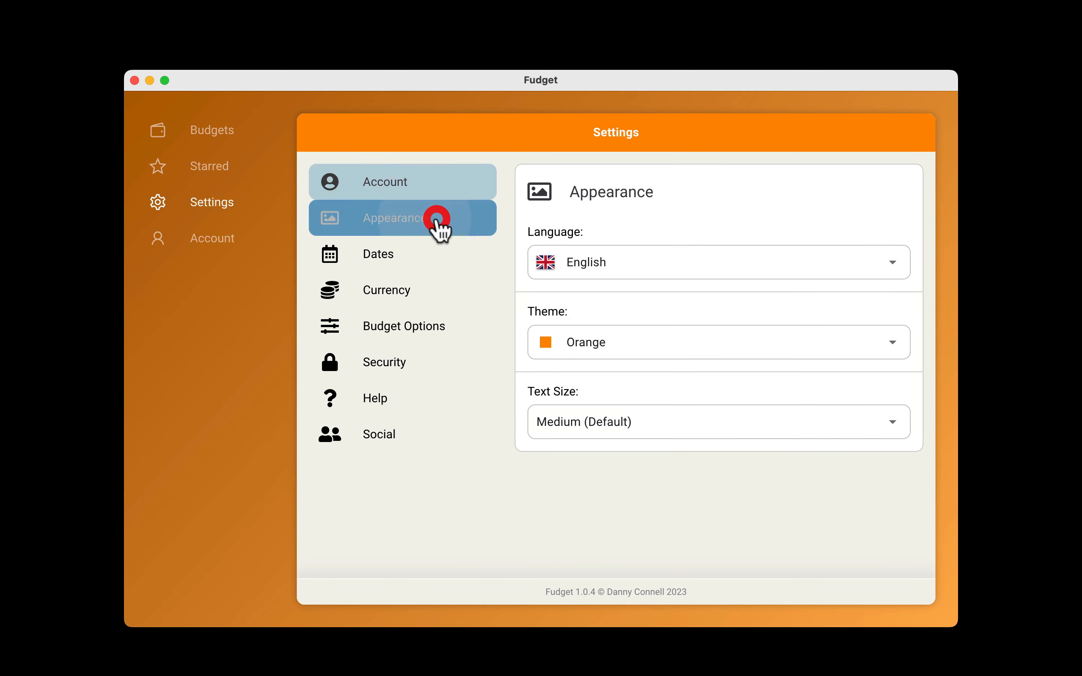
click(628, 273)
click(628, 270)
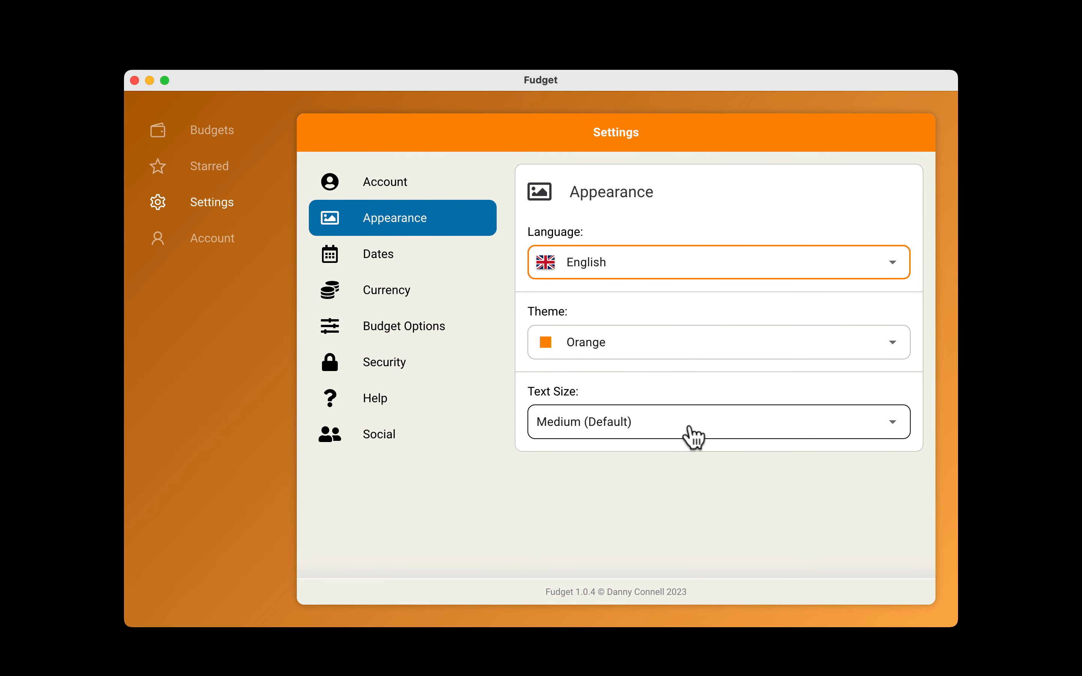
View the Dates and Currency settings, including the number format choices.
click(442, 261)
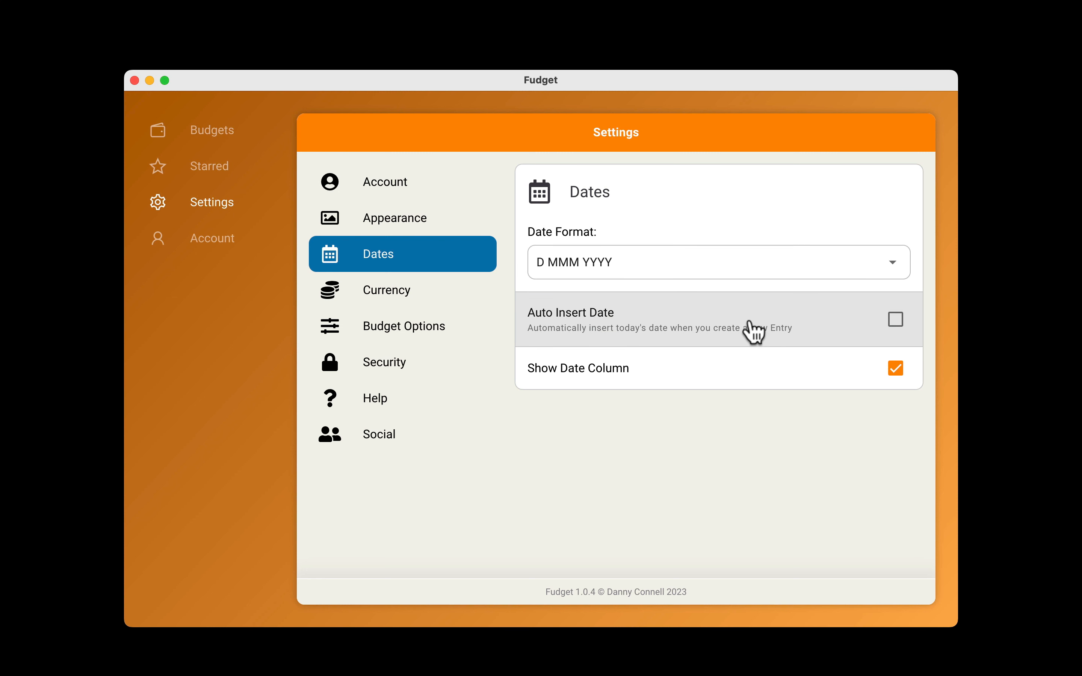
click(430, 293)
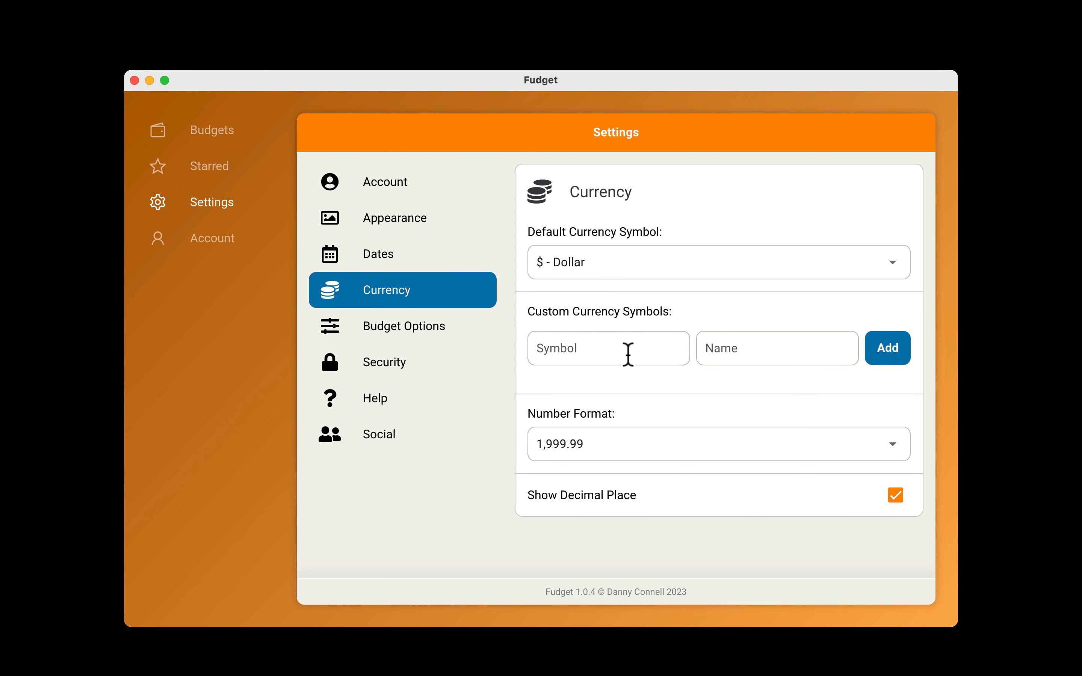
click(674, 453)
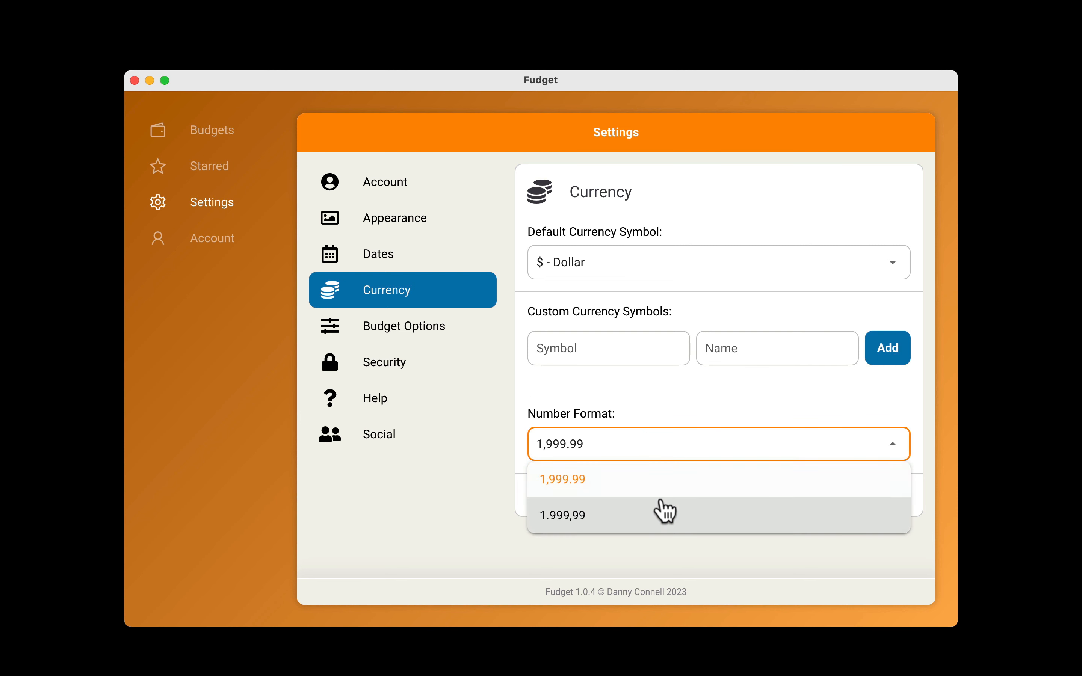
click(661, 406)
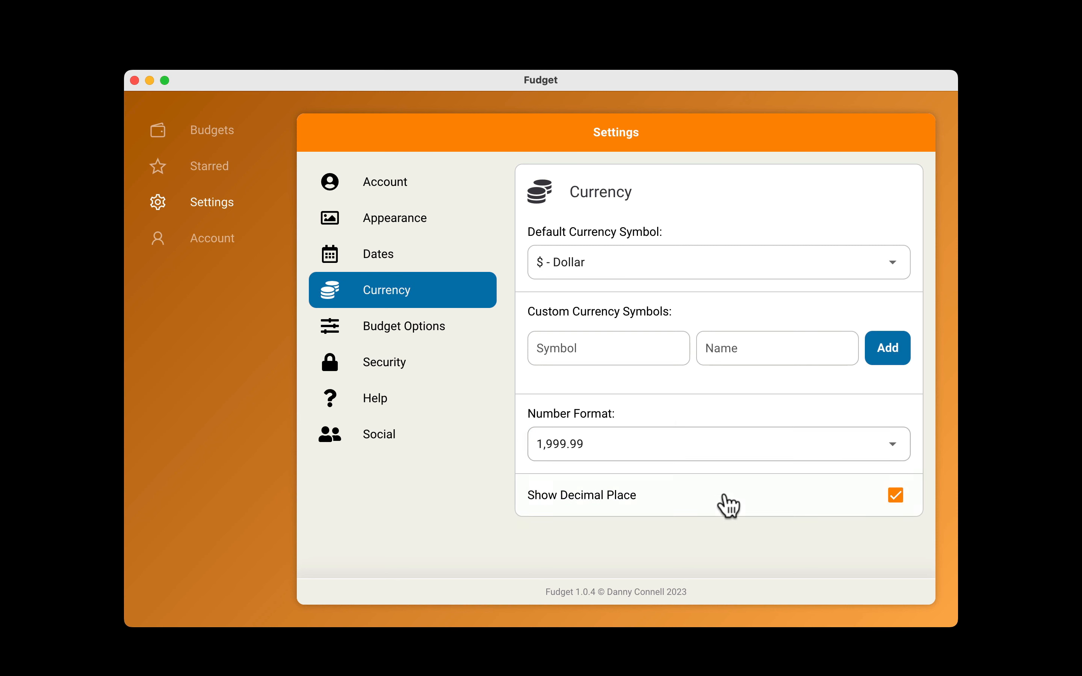
Toggle the Show Decimal Place option off and back on, and open the Security settings.
click(653, 507)
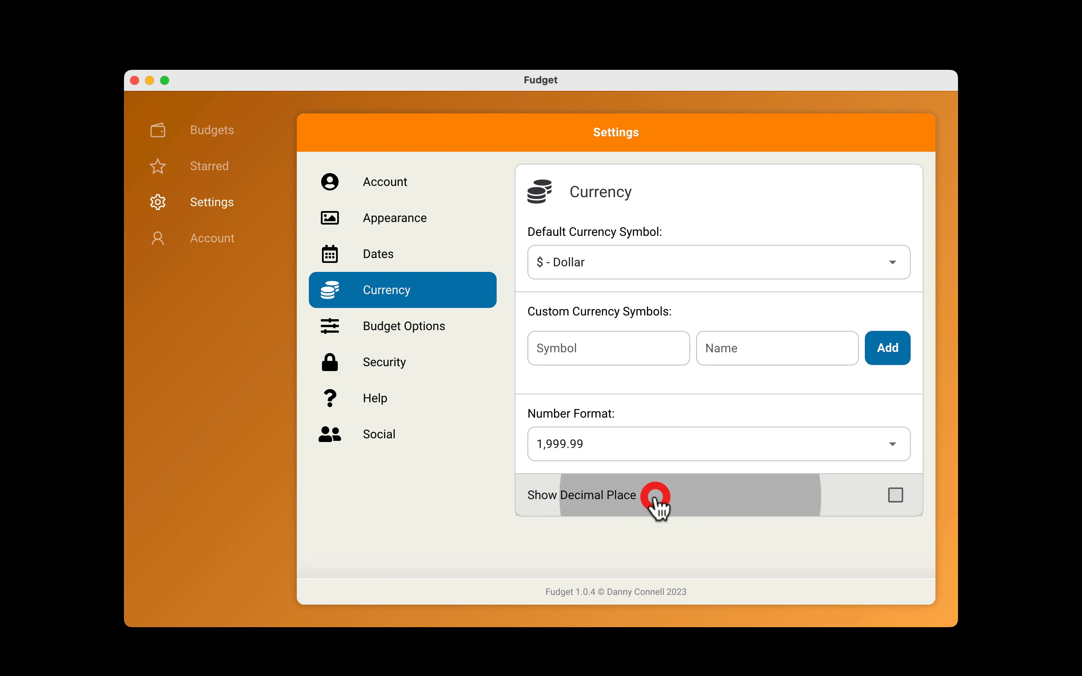
click(656, 507)
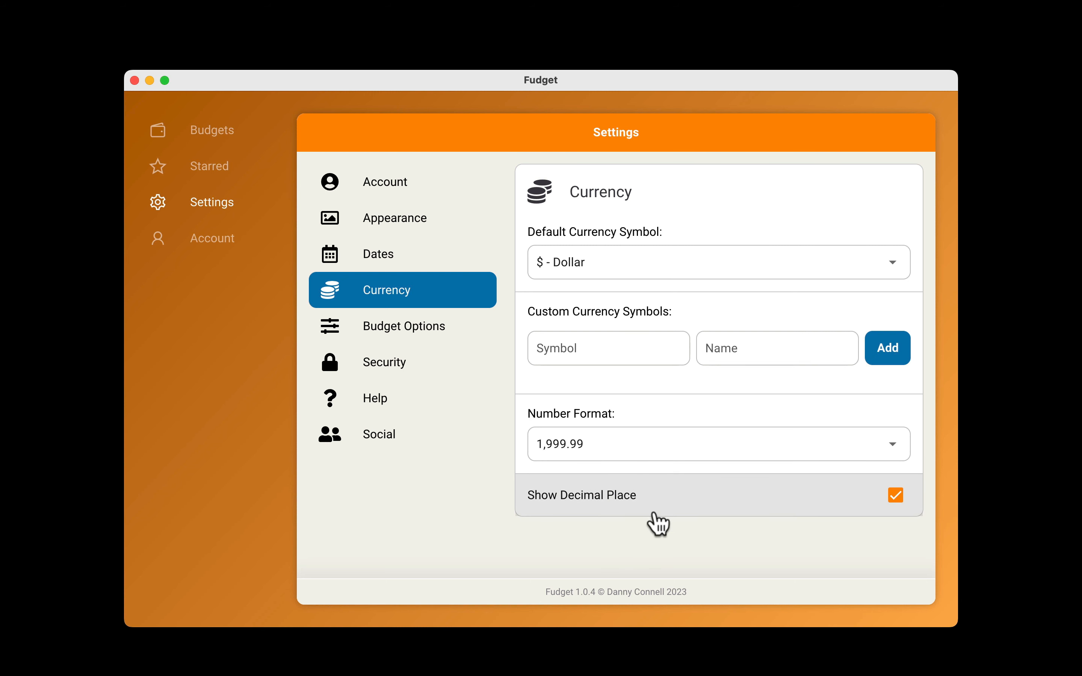
click(416, 363)
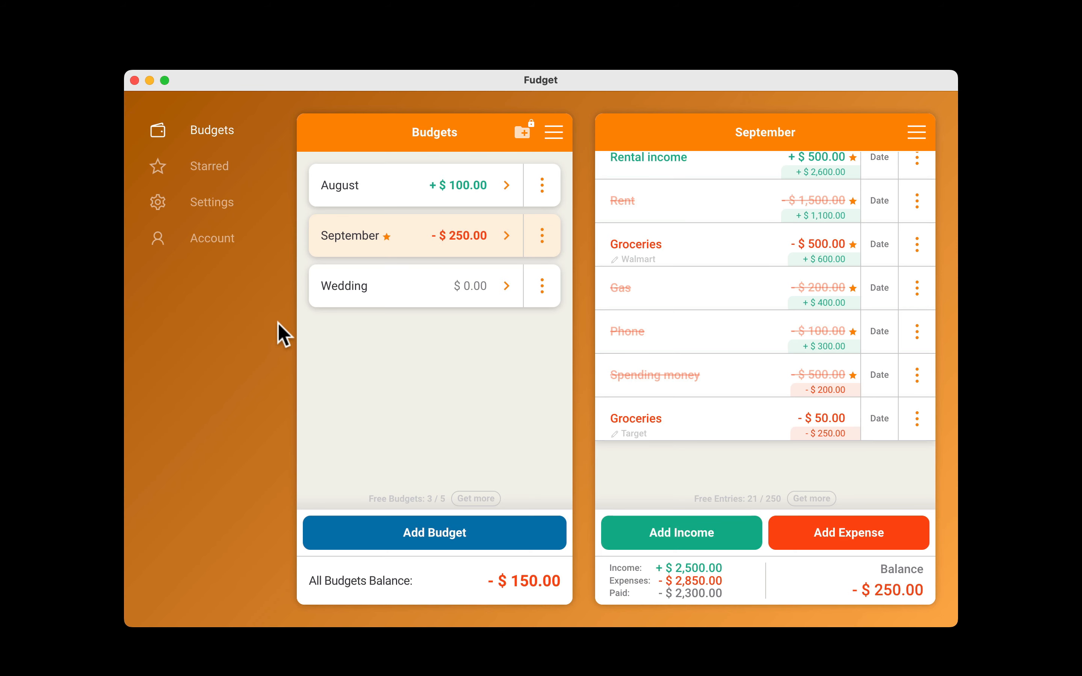
View the account page and look through the Fudget Plus upgrade options and their feature list.
click(224, 244)
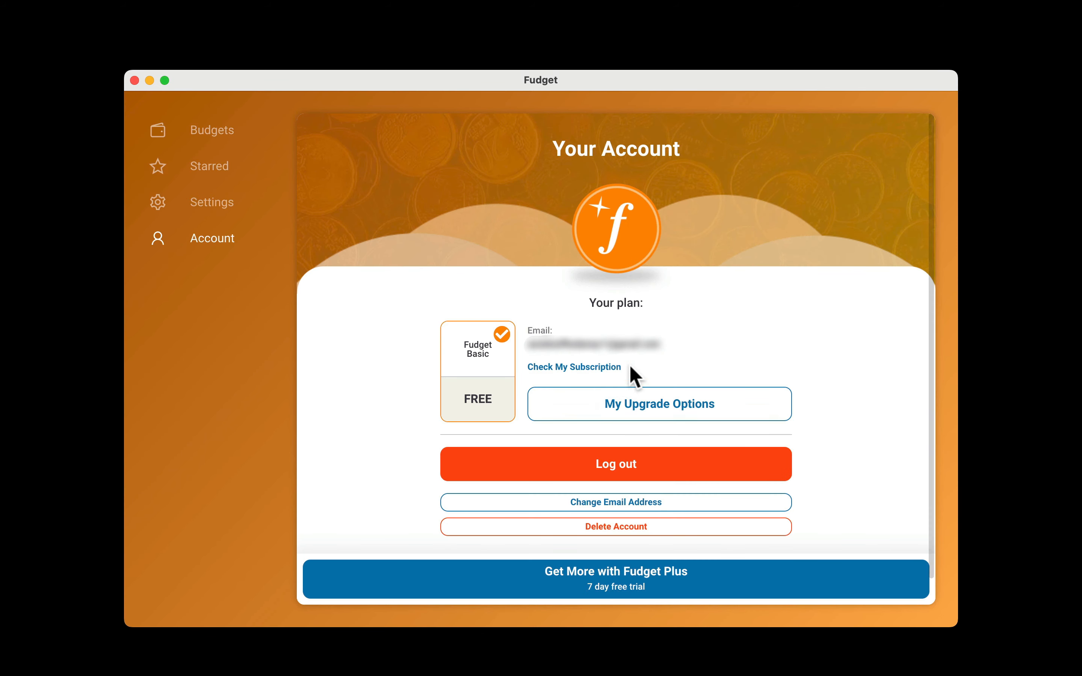
click(662, 412)
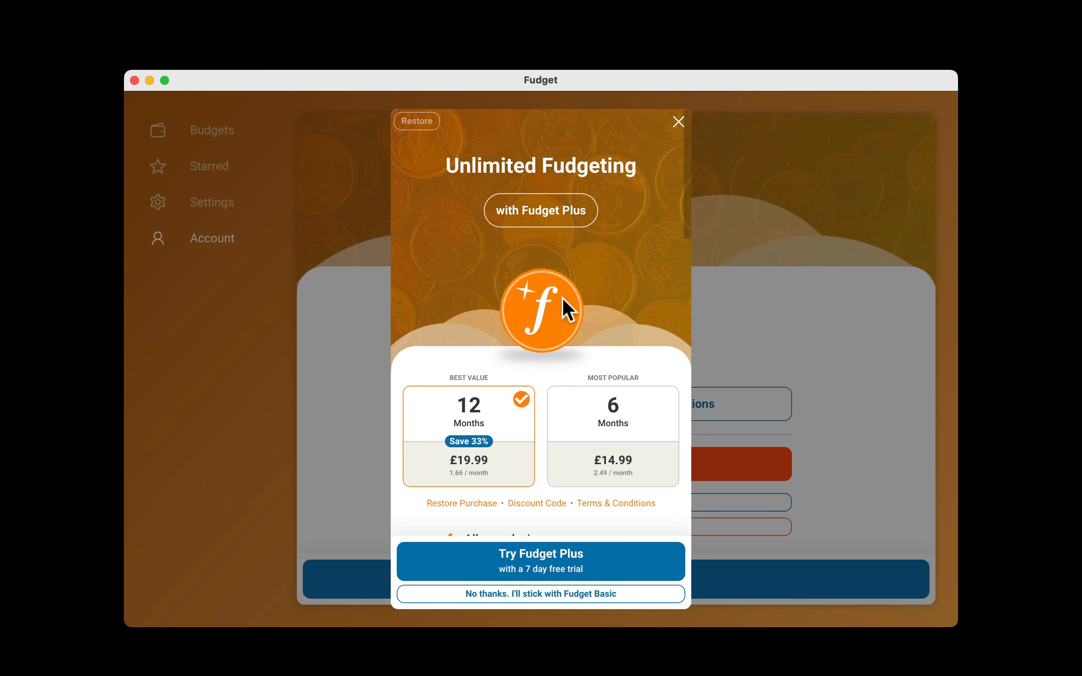
scroll(593, 342, down, 5)
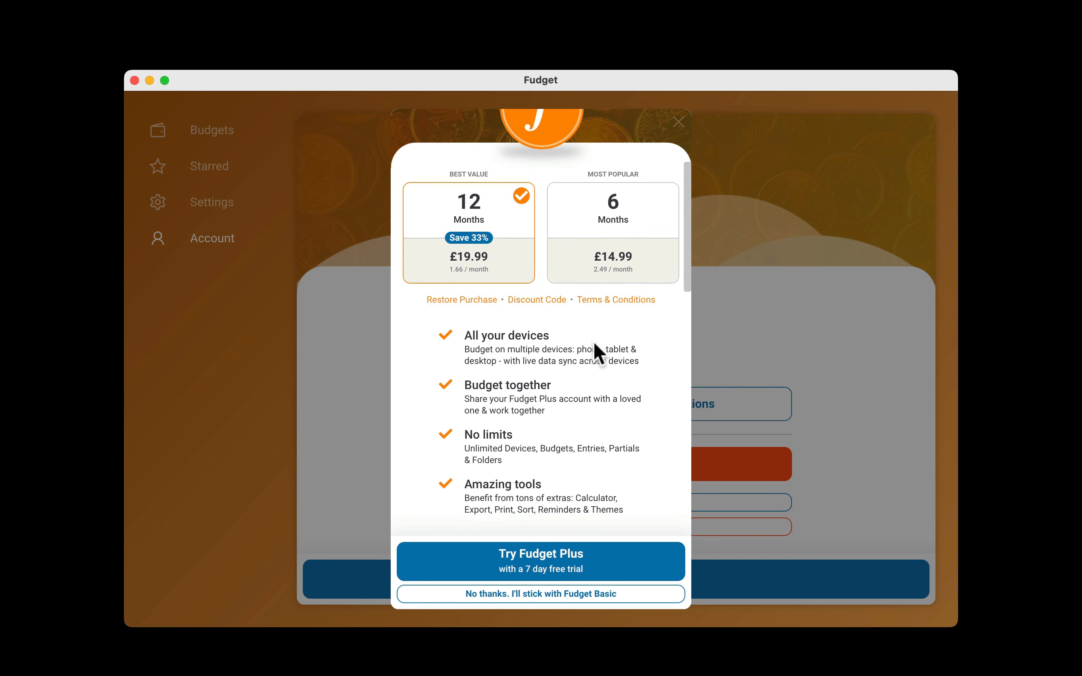
scroll(593, 342, down, 1)
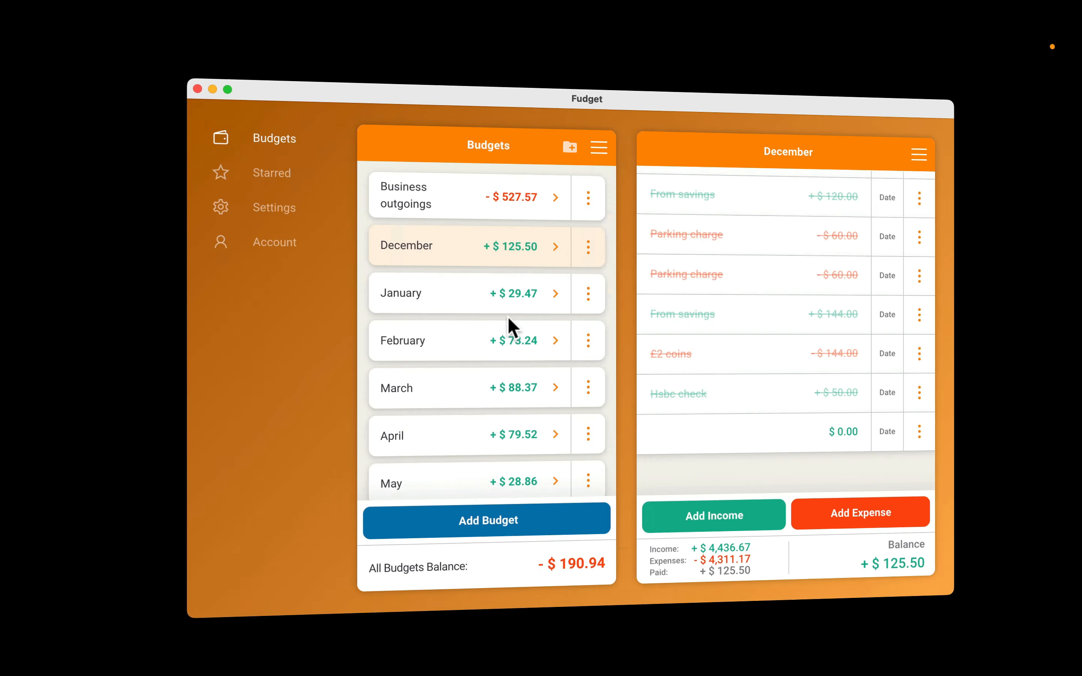
scroll(447, 325, down, 6)
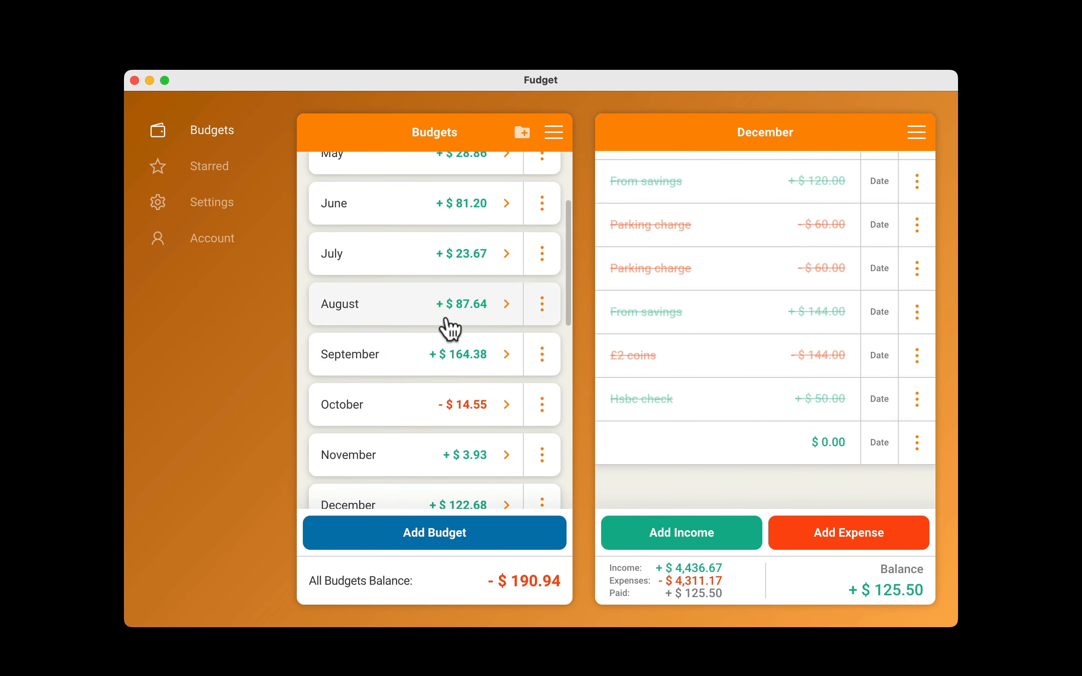
Browse the long list of monthly budgets and open the September budget.
scroll(447, 324, down, 1)
click(438, 308)
scroll(440, 380, down, 3)
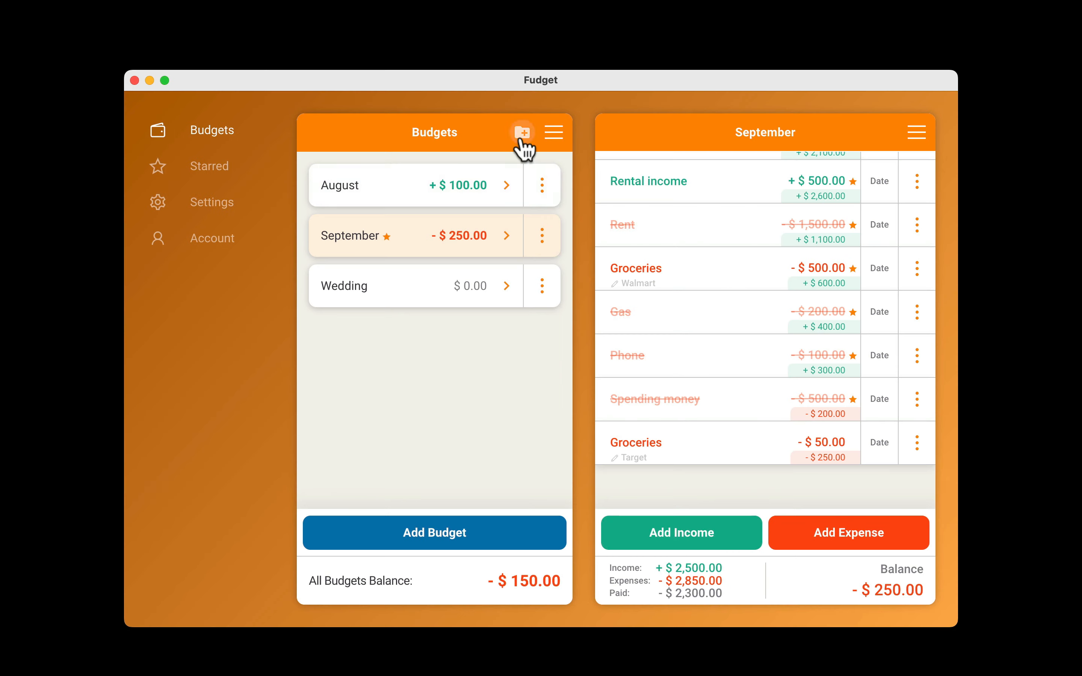
Create a budget folder named Monthly.
click(570, 146)
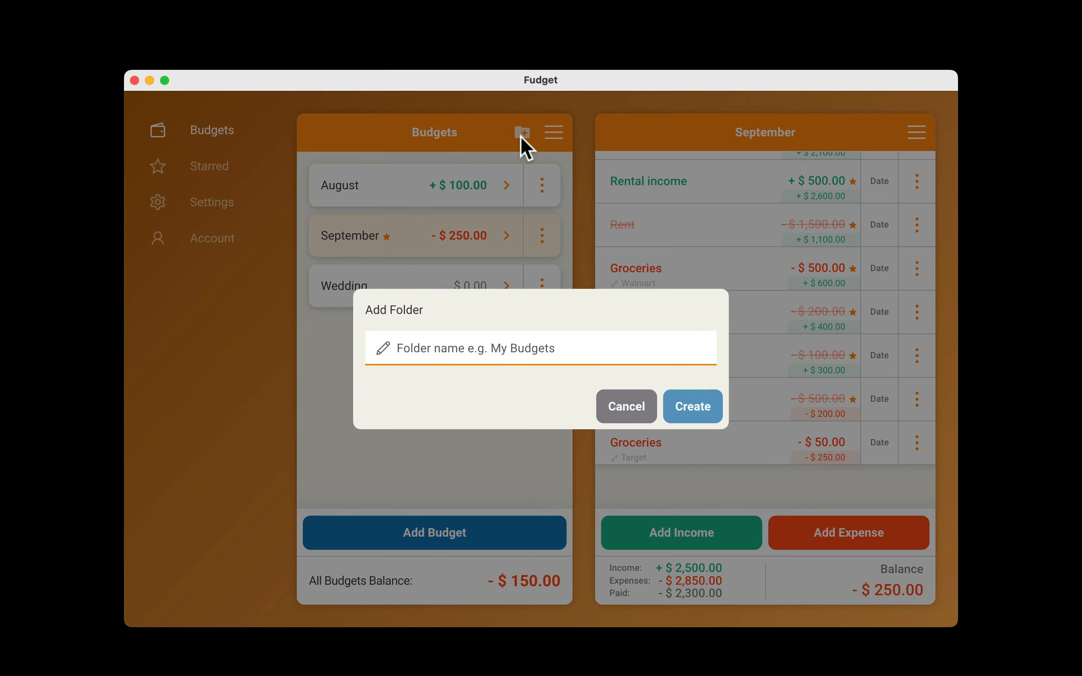
text(Monthly)
key(Return)
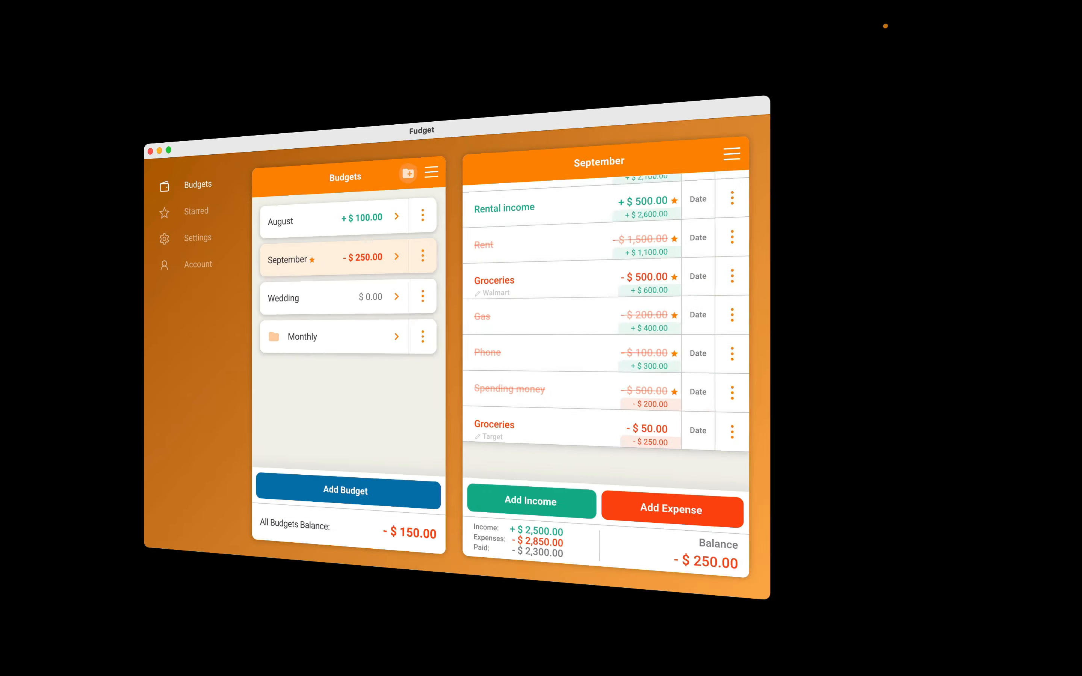
Export the September budget with its running balance and the paid, income and expenses totals.
scroll(363, 257, right, 3)
click(500, 237)
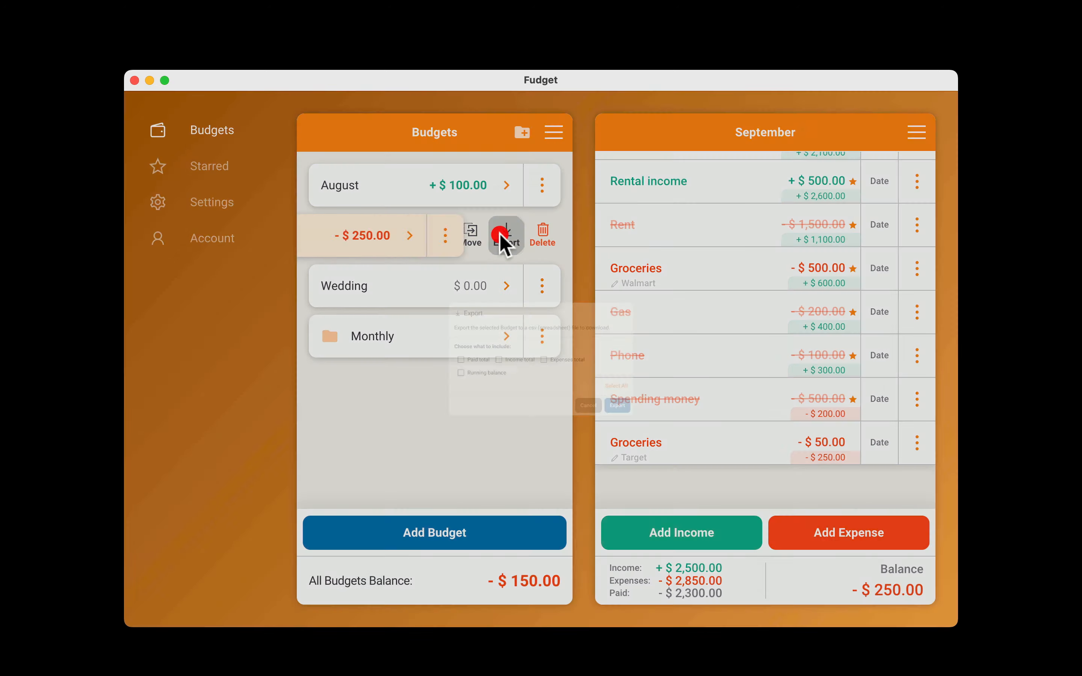
click(697, 420)
click(704, 460)
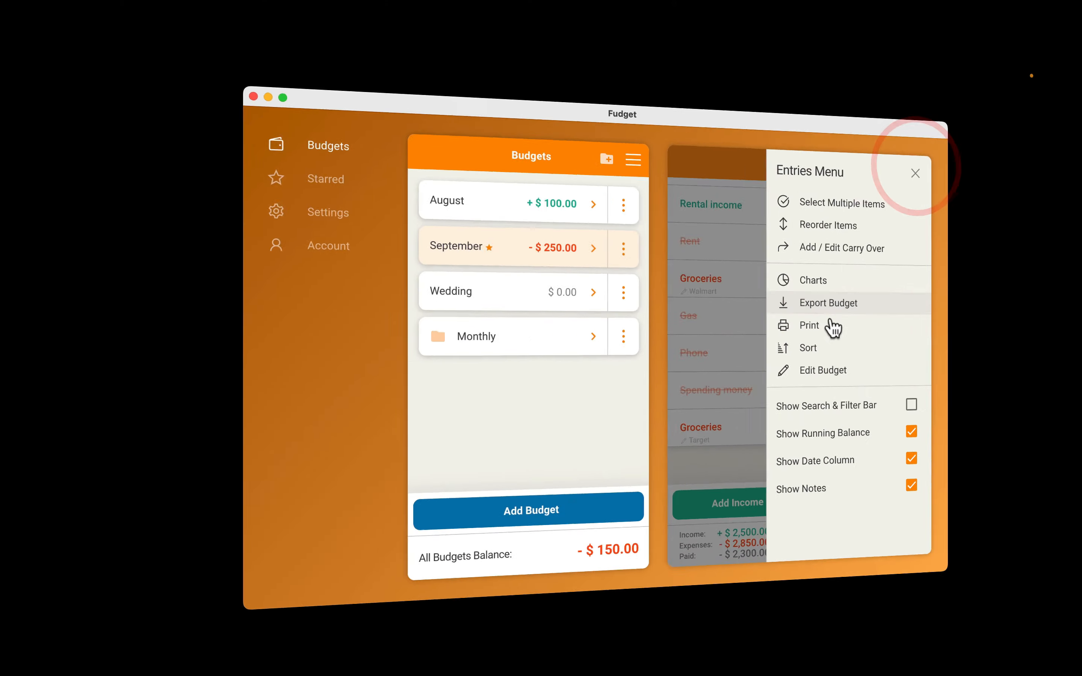
Print the September budget with every content option included, and open the sort options for its entries.
click(800, 318)
click(700, 433)
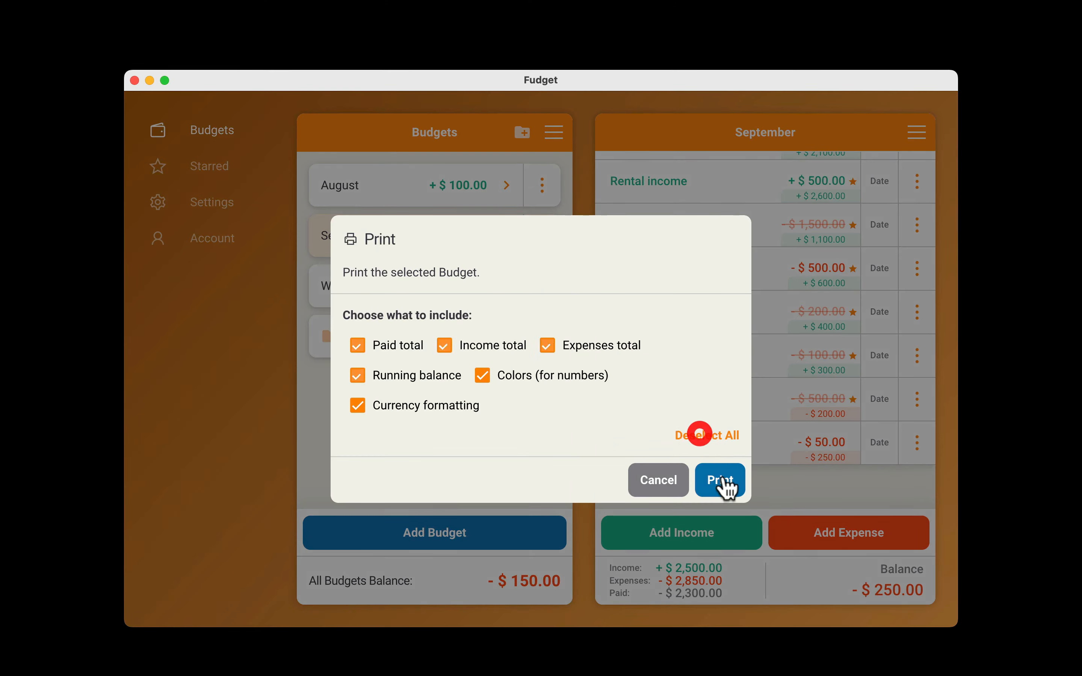
click(721, 480)
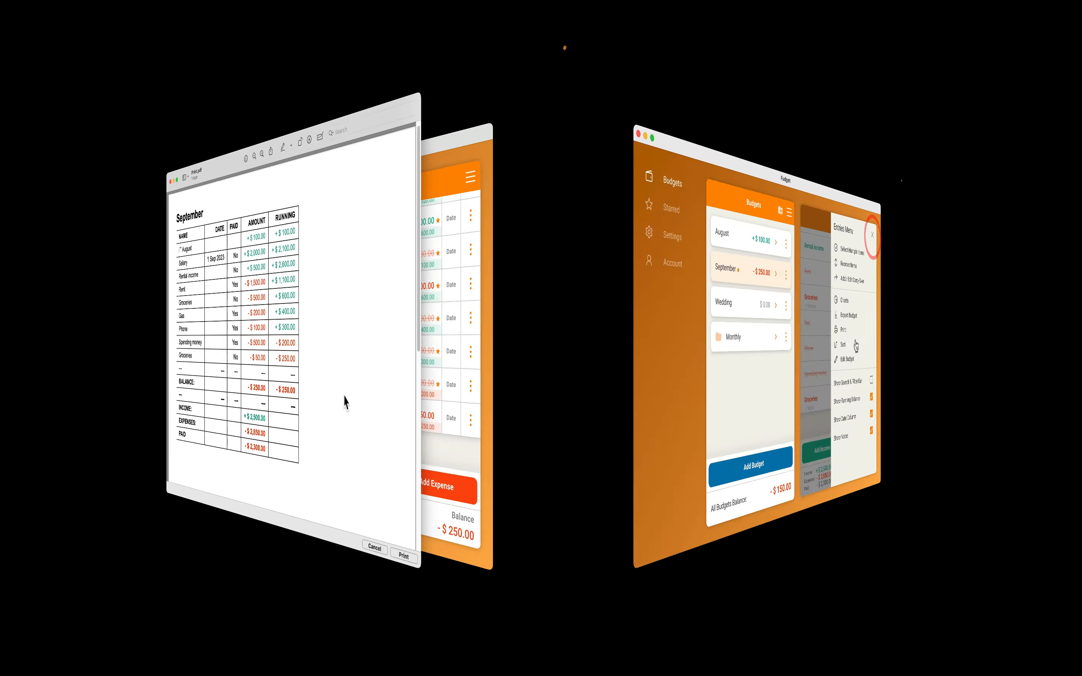
click(817, 350)
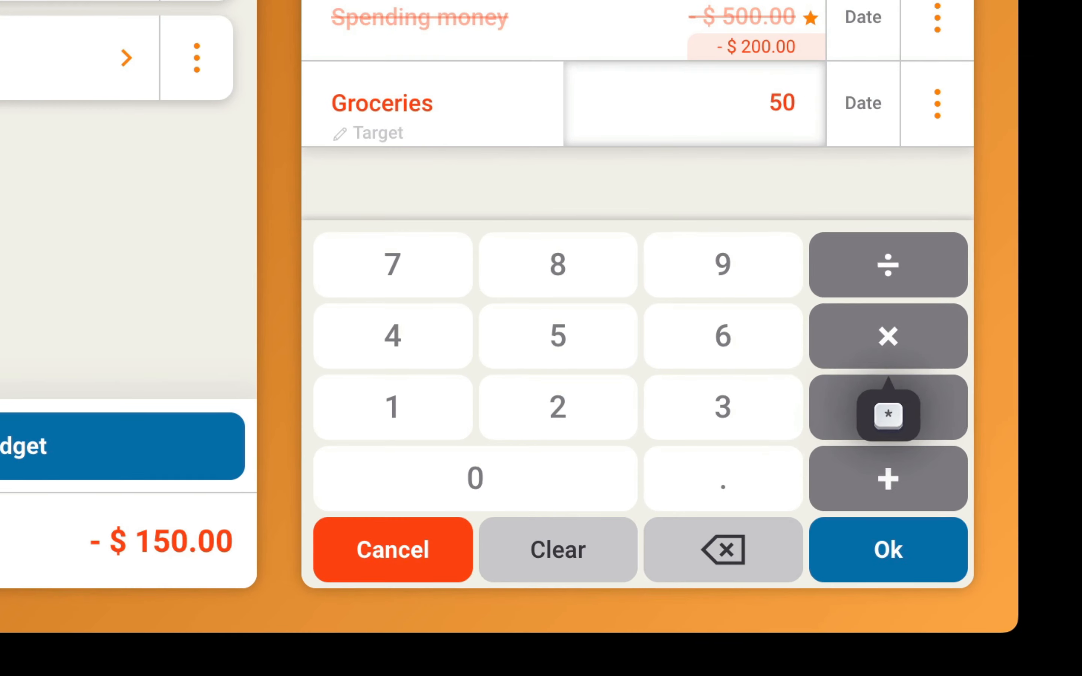
Multiply the $50 Target Groceries expense by 2 with the calculator, and open the entry's reminder date picker.
click(891, 476)
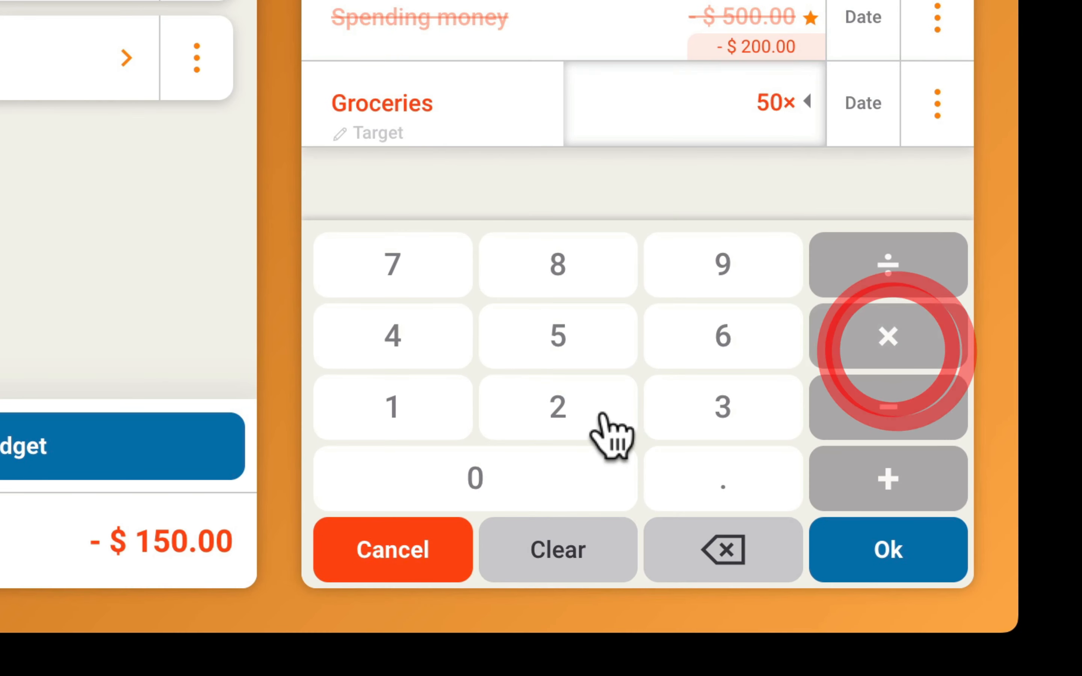
click(601, 414)
click(876, 550)
click(878, 548)
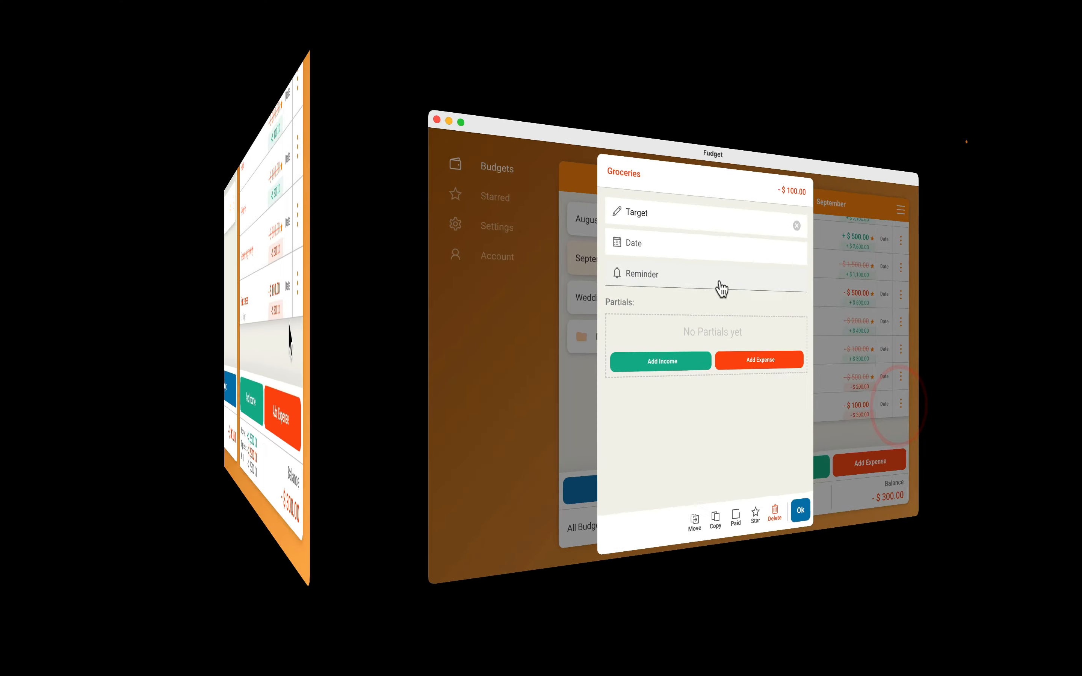
click(553, 257)
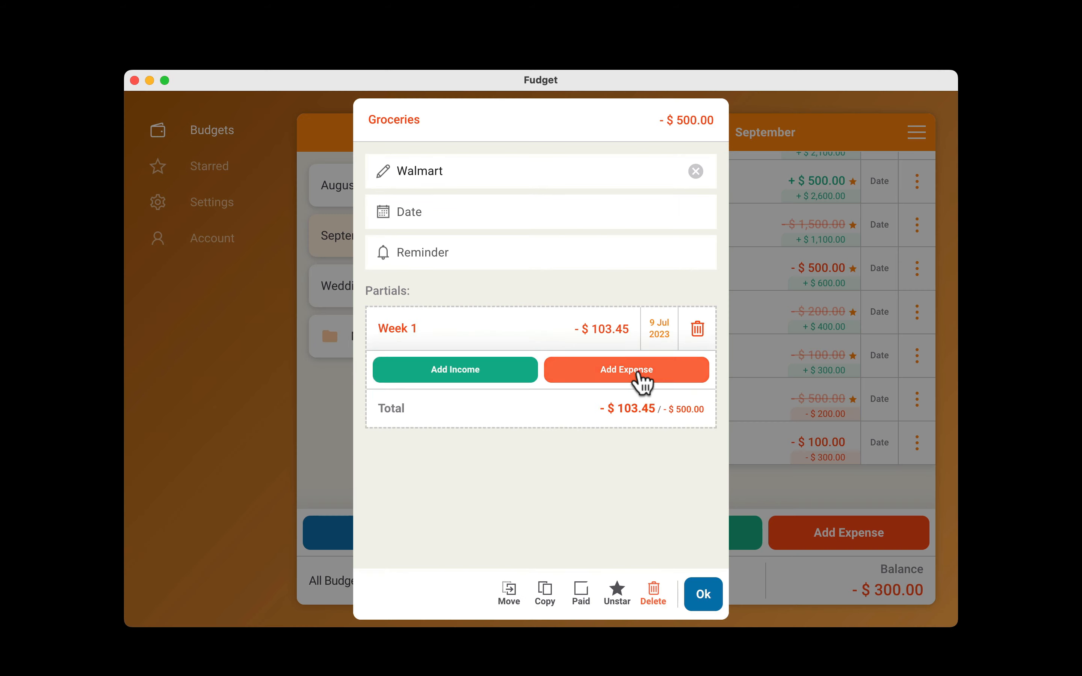
Add a partial expense named Week 2 with an amount of 98.45 to the Walmart Groceries entry.
click(640, 380)
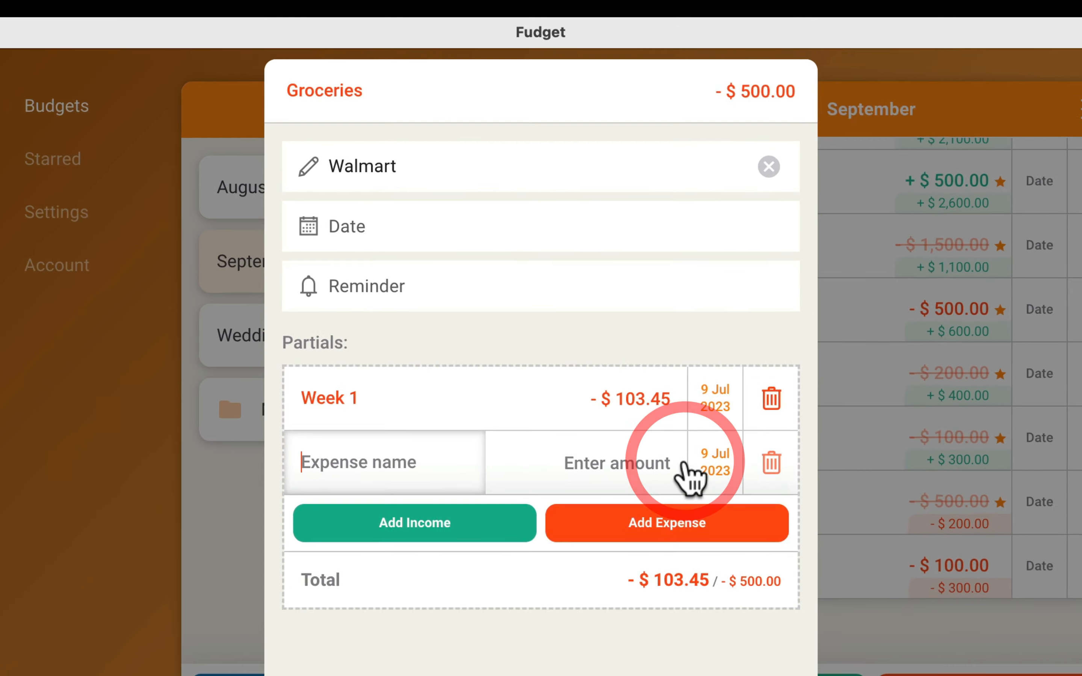
text(Week 2)
key(Tab)
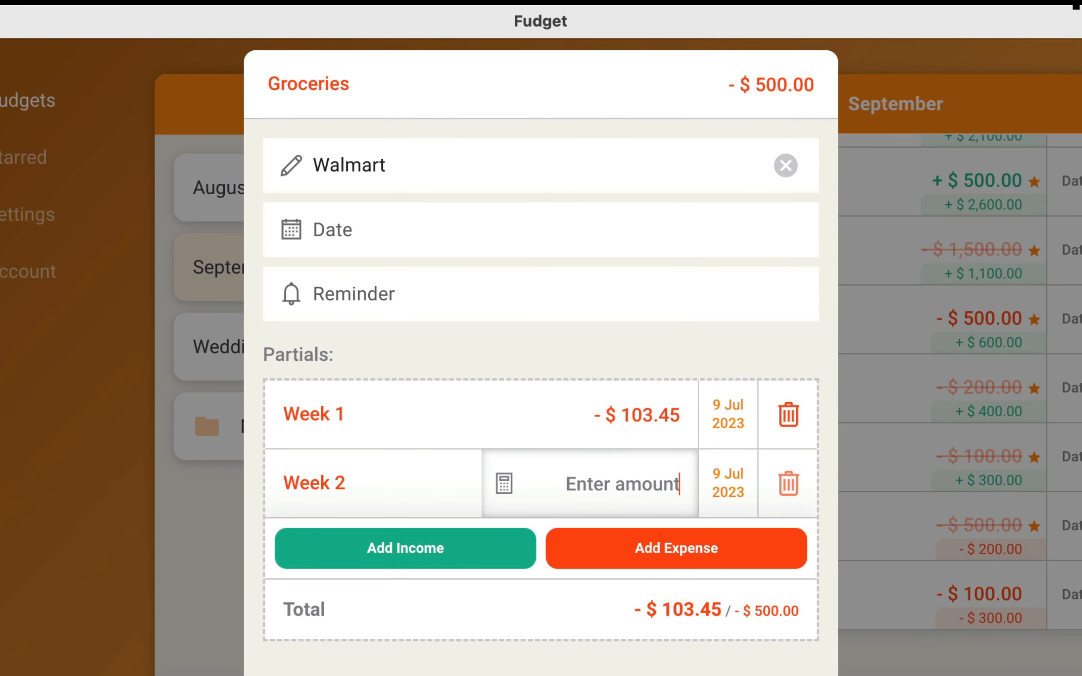
text(98.45)
key(Return)
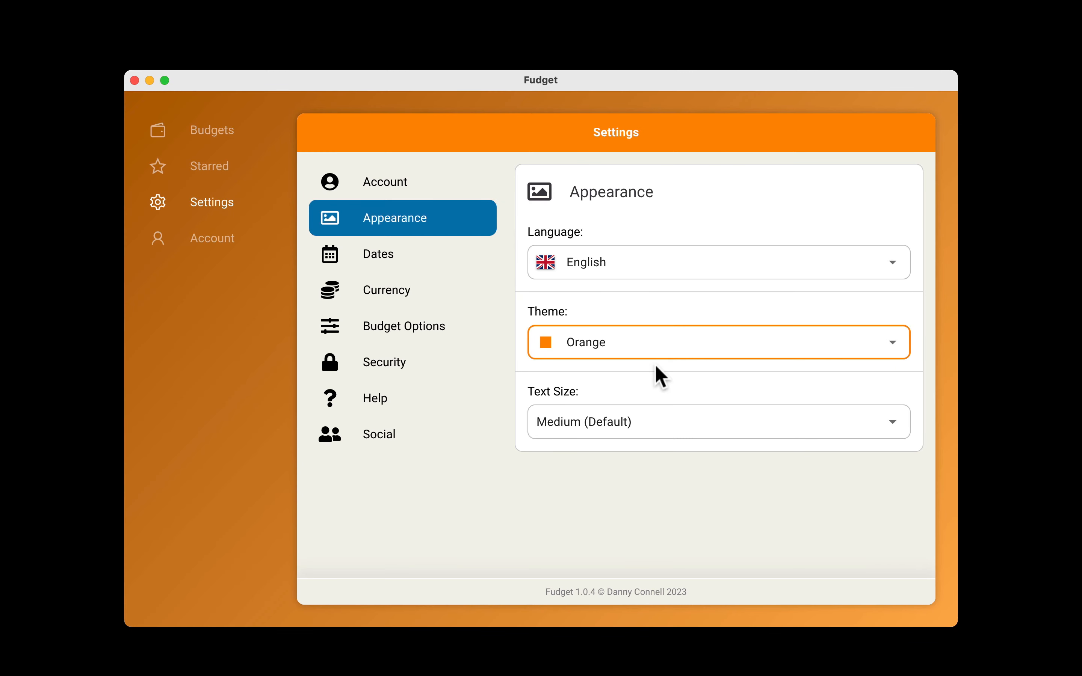
Try the Deep Orange theme in the Appearance settings, and set the theme to Blue.
click(651, 343)
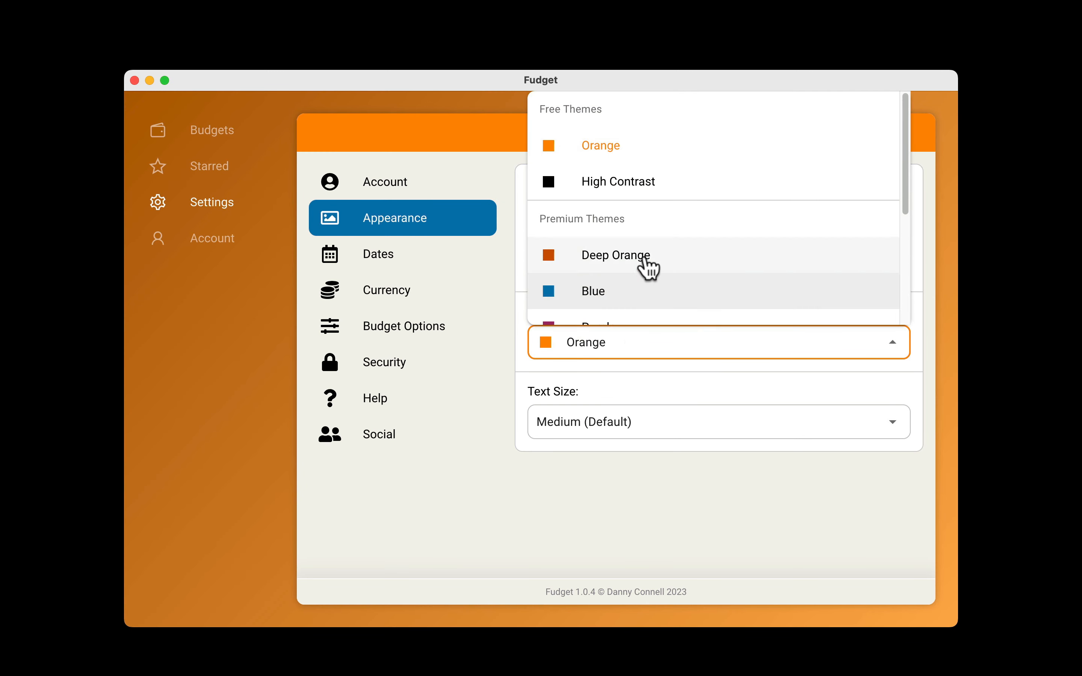
click(647, 255)
click(644, 343)
click(640, 294)
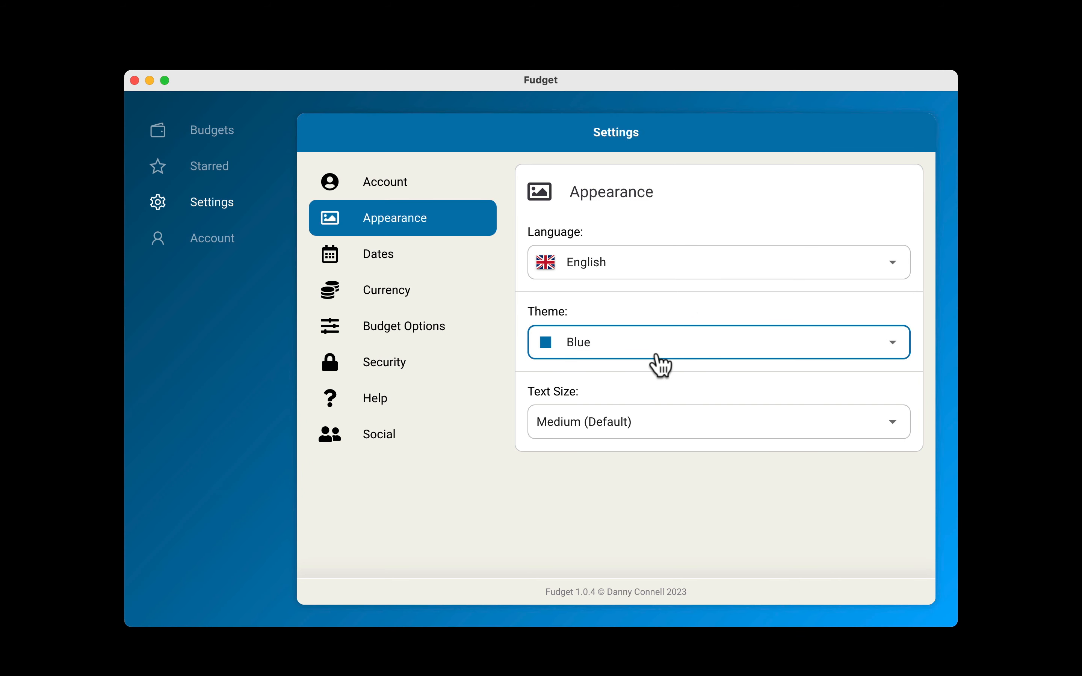